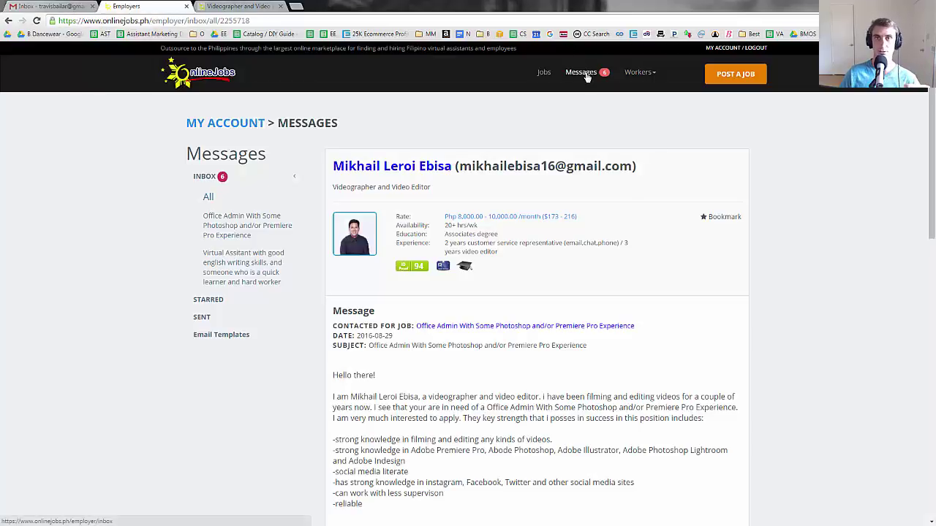
# - Return to the Messages inbox list showing messages 1–10 of 13
pyautogui.click(587, 76)
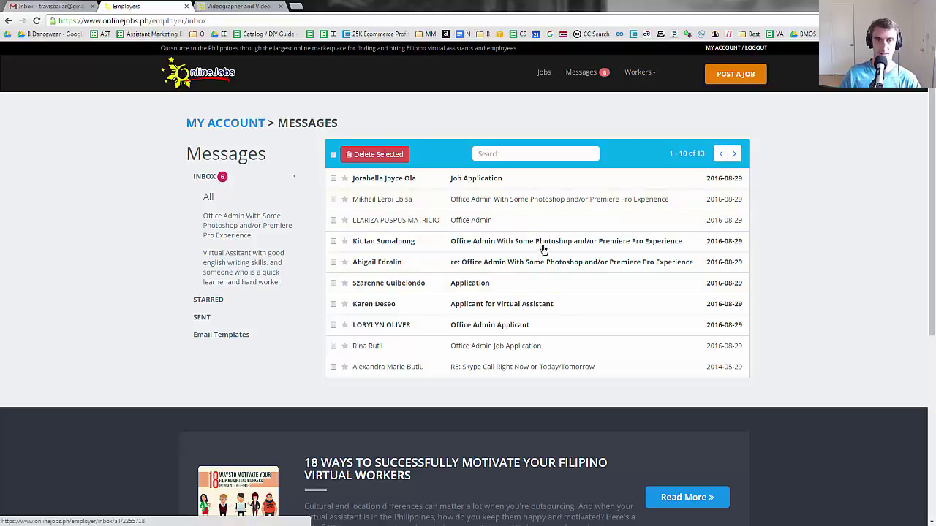
pyautogui.click(44, 6)
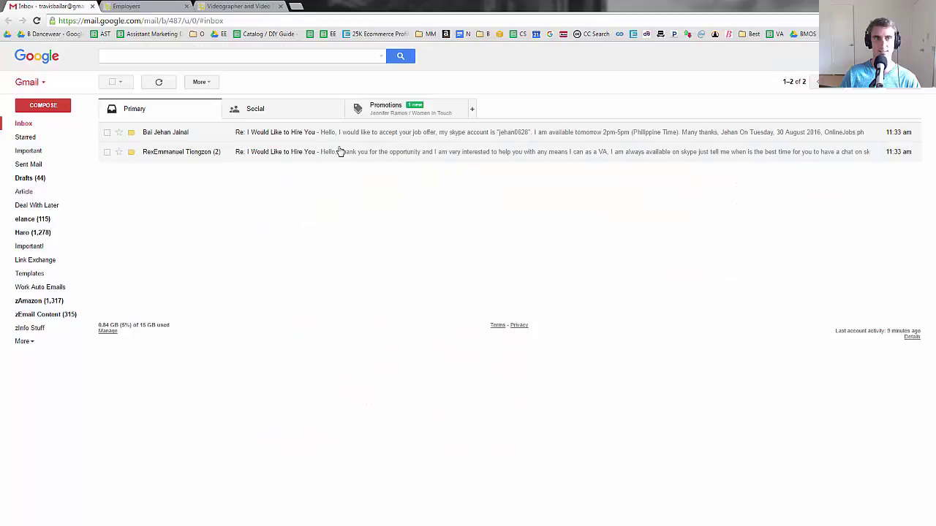
pyautogui.click(143, 6)
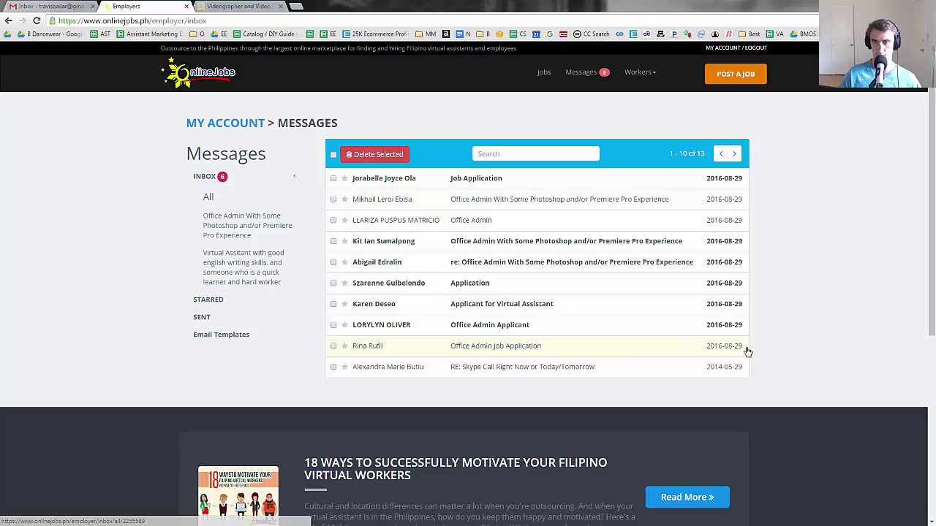
# - Open the Office Admin Job Application message from the inbox
pyautogui.click(510, 347)
pyautogui.scroll(-3, 462, 312)
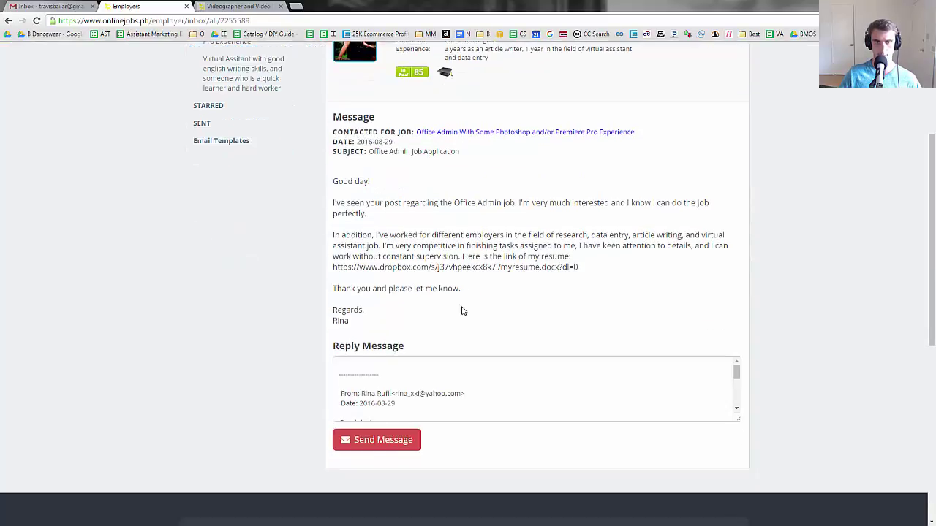
pyautogui.scroll(1, 455, 124)
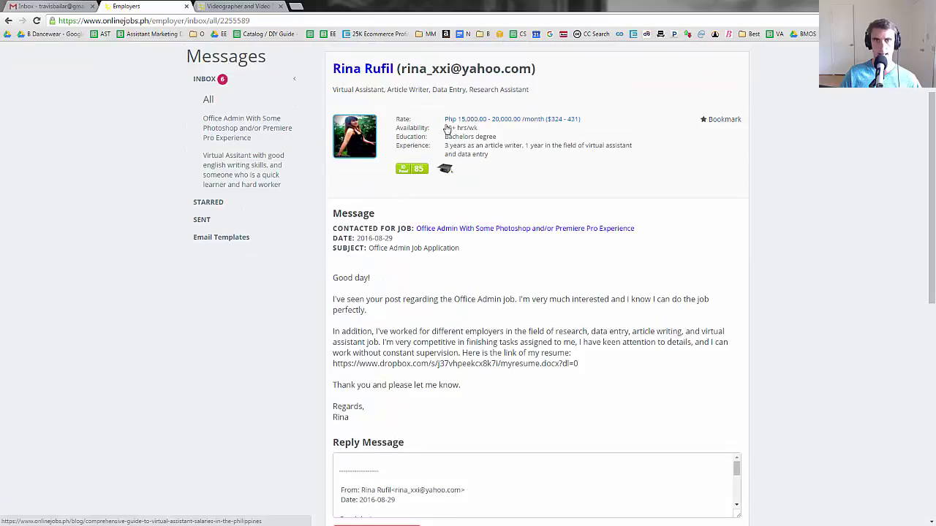
# - Open the applicant's jobseeker profile in a new tab and switch to it
pyautogui.middleClick(362, 69)
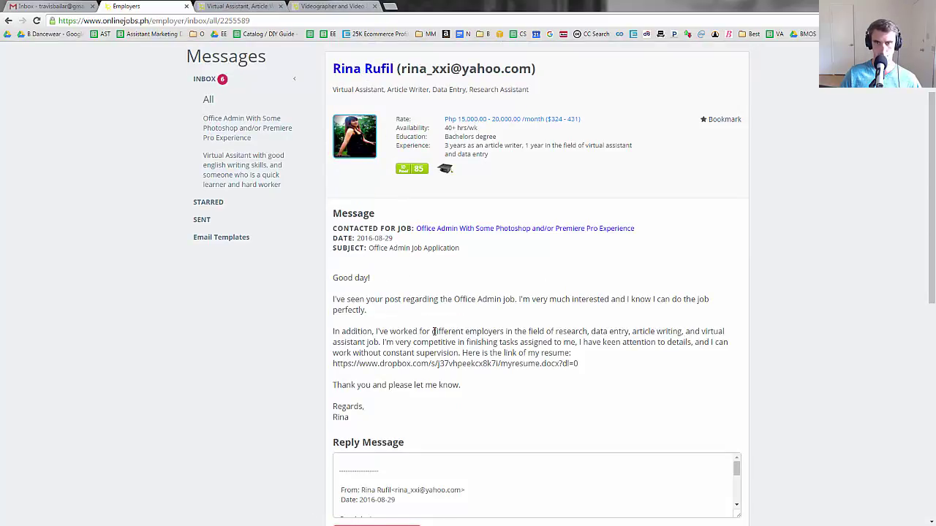
pyautogui.moveTo(432, 331); pyautogui.dragTo(598, 376)
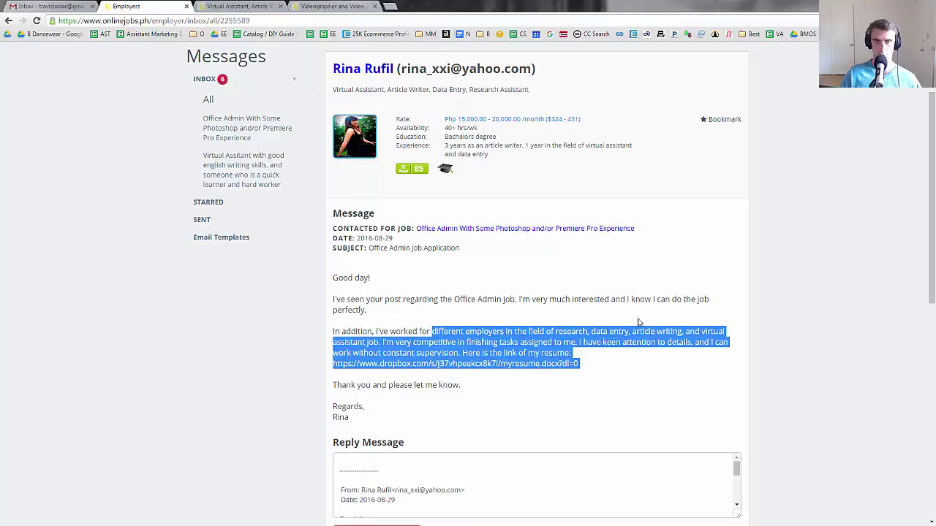
pyautogui.click(273, 4)
# - Review the applicant's skill ratings, then close the profile tab and return to her message
pyautogui.scroll(-6, 354, 314)
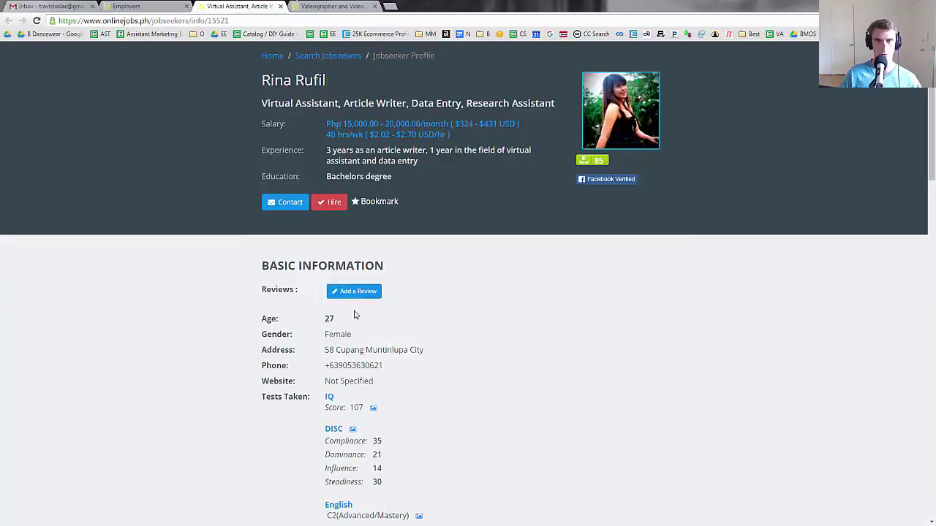
pyautogui.scroll(-1, 354, 315)
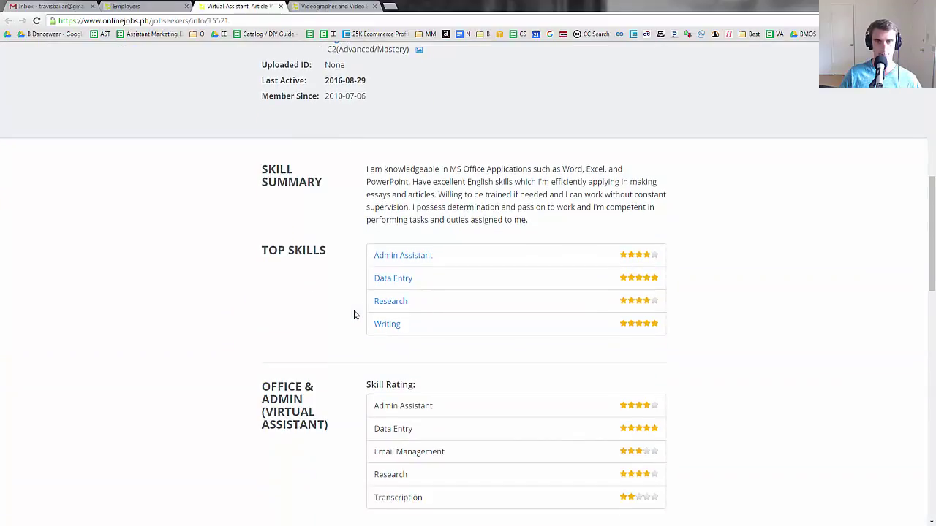
pyautogui.scroll(-3, 354, 315)
pyautogui.scroll(-6, 354, 314)
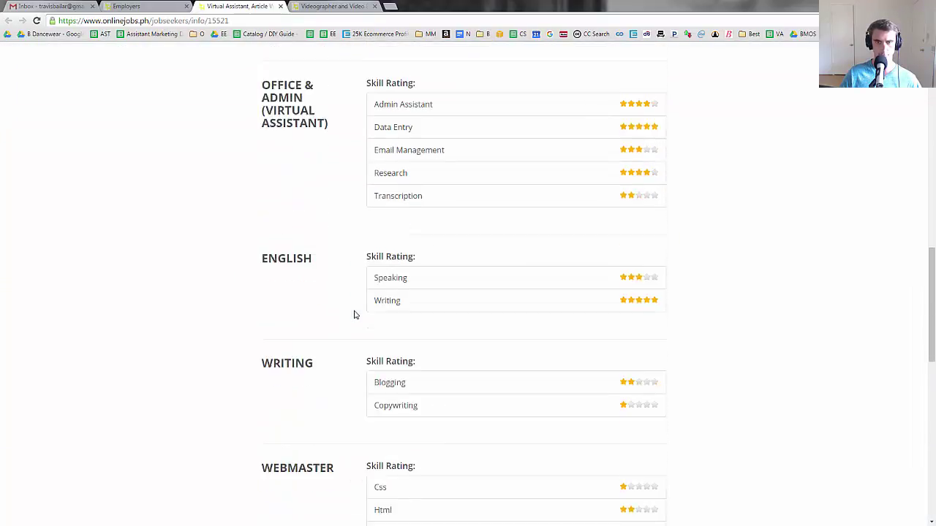
pyautogui.scroll(10, 354, 315)
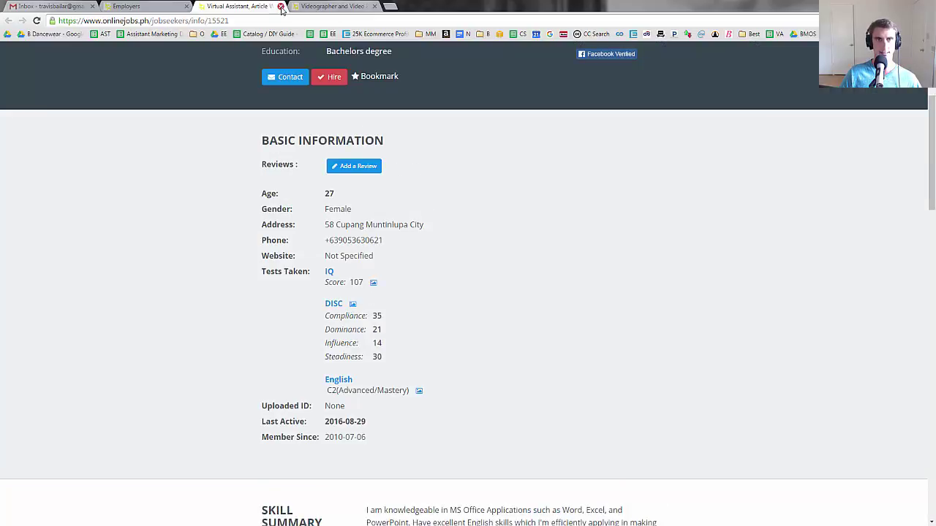
pyautogui.middleClick(212, 16)
pyautogui.click(479, 206)
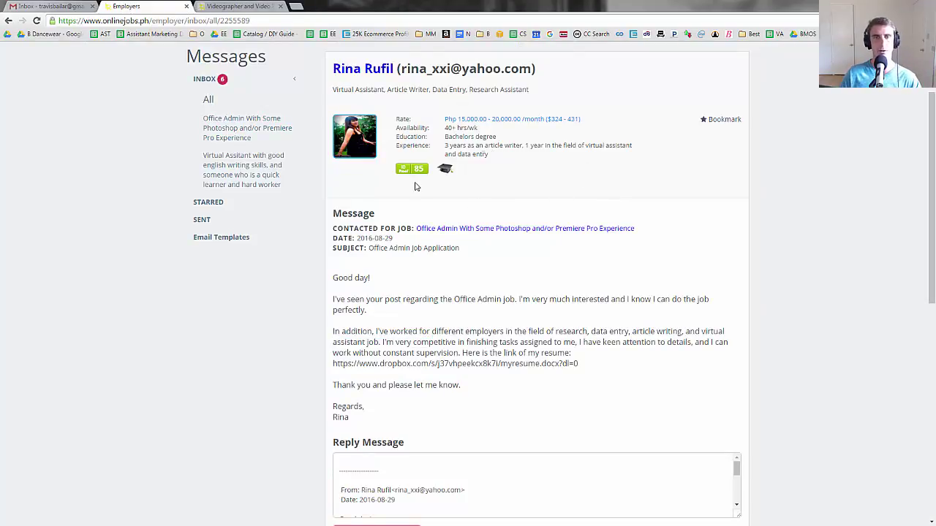
# - Paste the saved Skype interview-invitation text into the Reply Message box
pyautogui.scroll(-3, 364, 288)
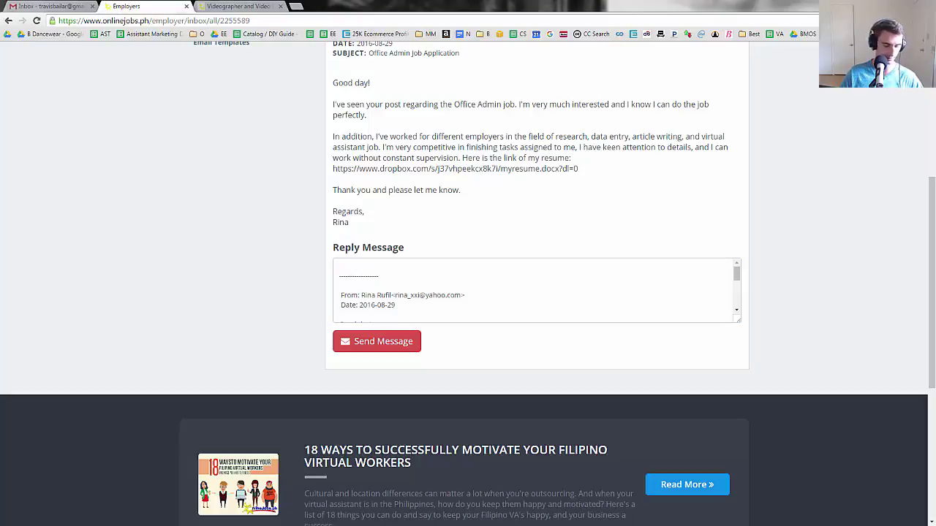
pyautogui.click(403, 267)
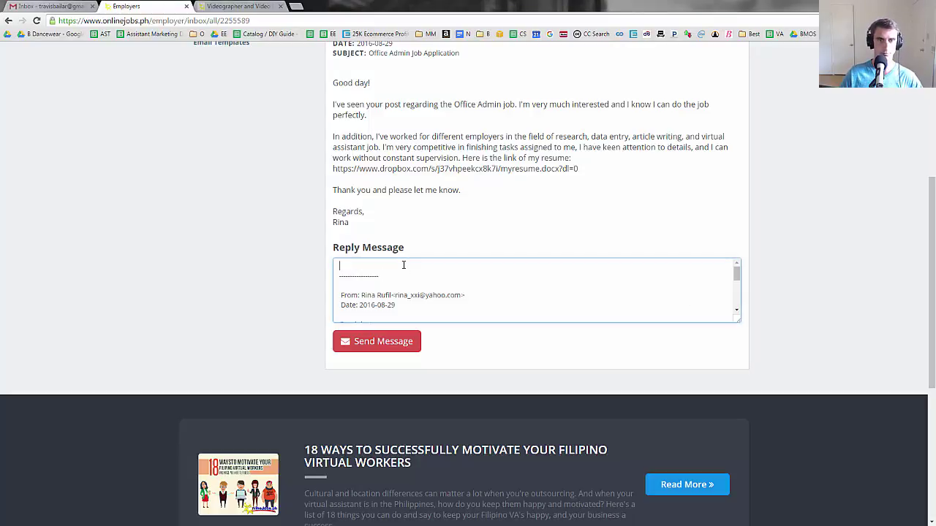
pyautogui.hotkey('ctrl', 'v')
pyautogui.scroll(6, 387, 278)
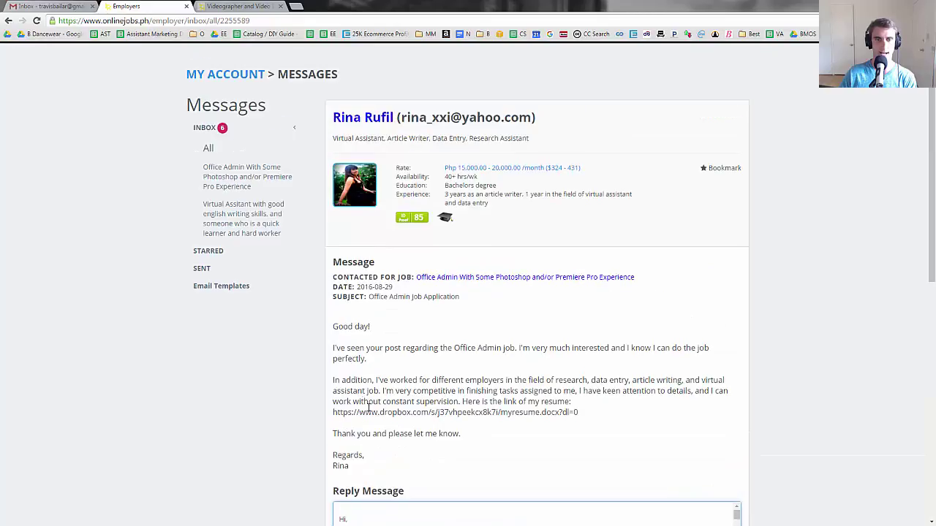
pyautogui.scroll(-1, 342, 495)
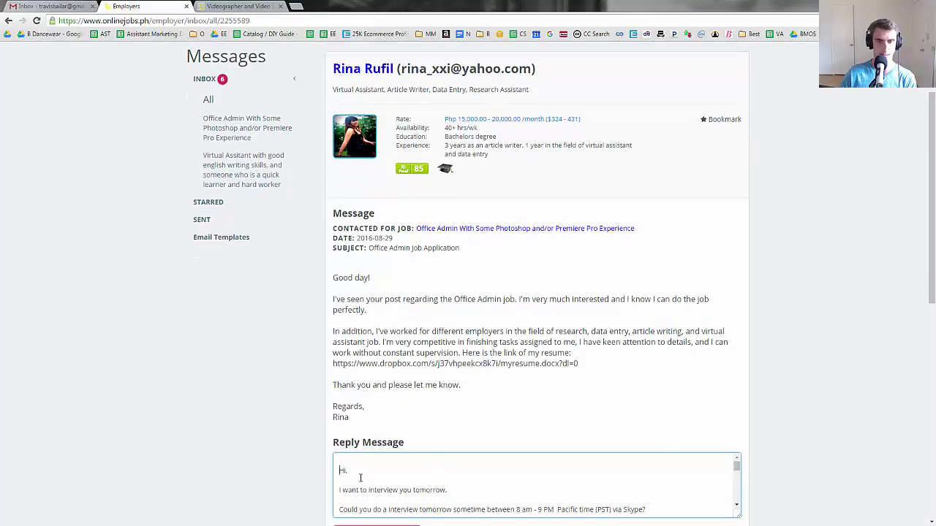
pyautogui.scroll(-4, 360, 478)
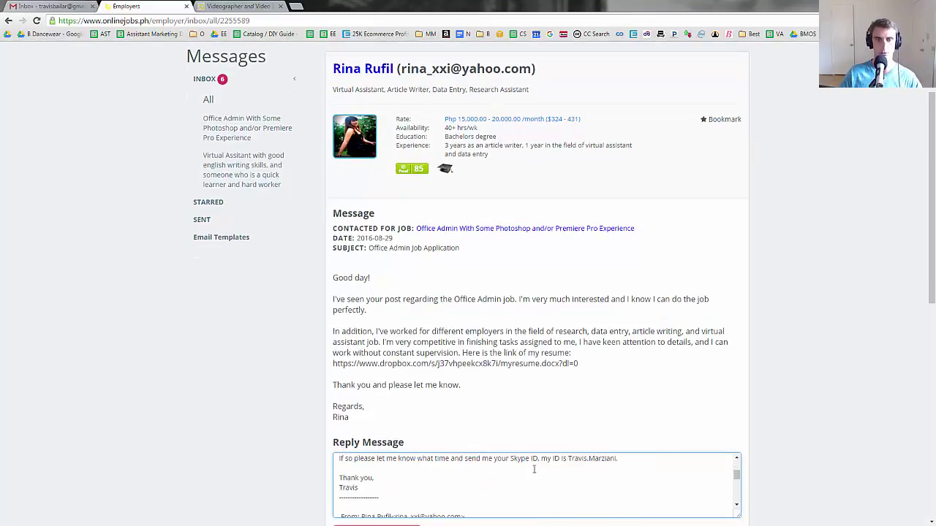
pyautogui.scroll(-1, 740, 482)
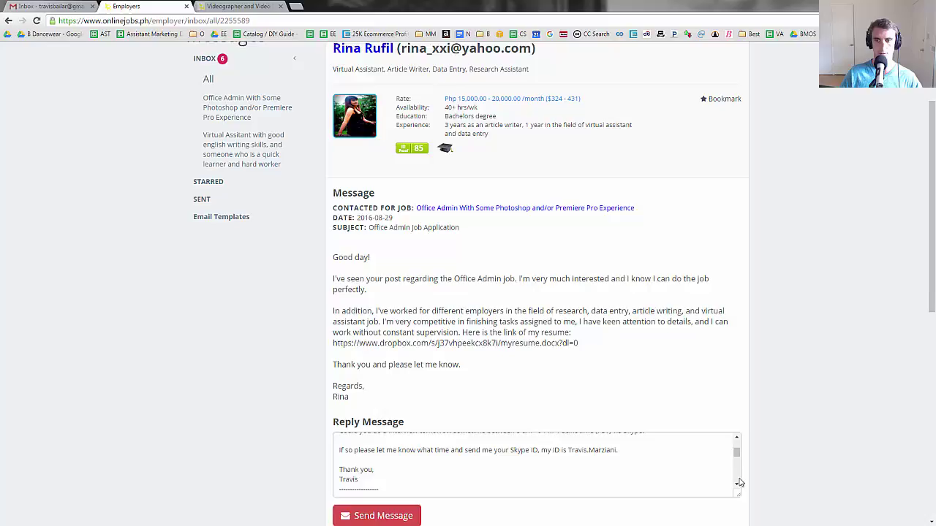
# - Change the interview start time in the reply from 8 am to 9am
pyautogui.click(680, 469)
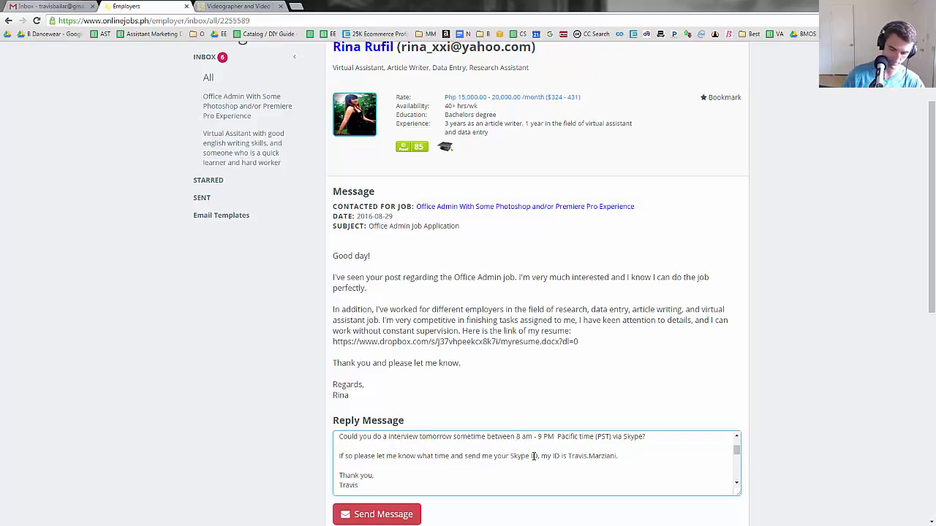
pyautogui.press('BackSpace')
pyautogui.press('BackSpace')
pyautogui.write('9')
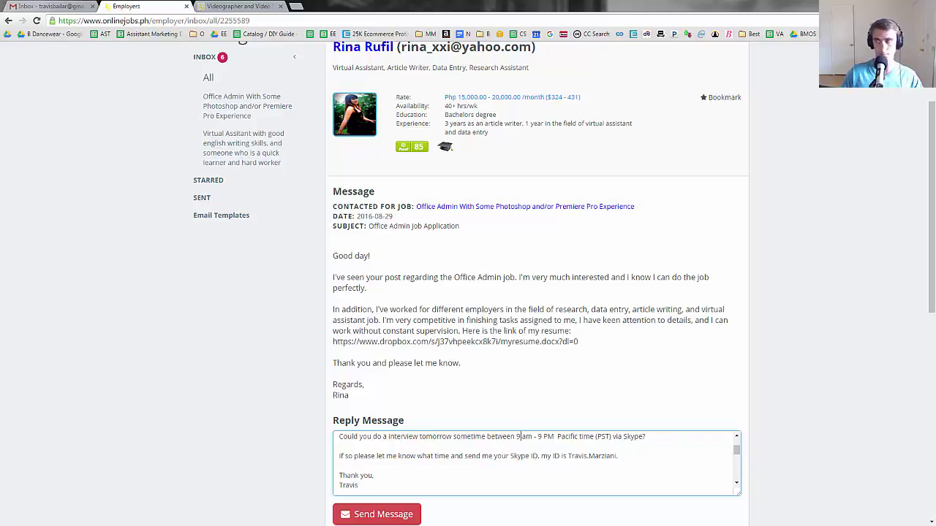
pyautogui.hotkey('alt', 'Tab')
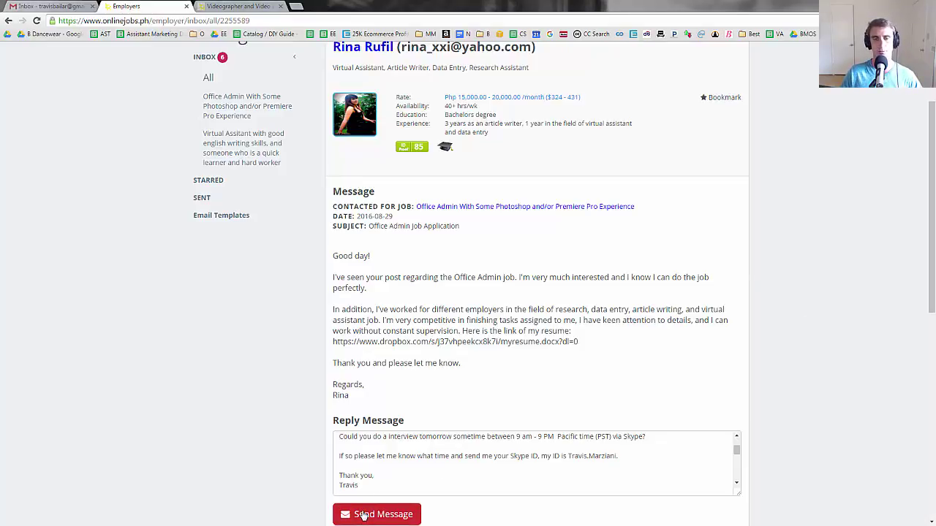
# - Send the drafted invitation, then open the Office Admin Applicant message
pyautogui.click(364, 516)
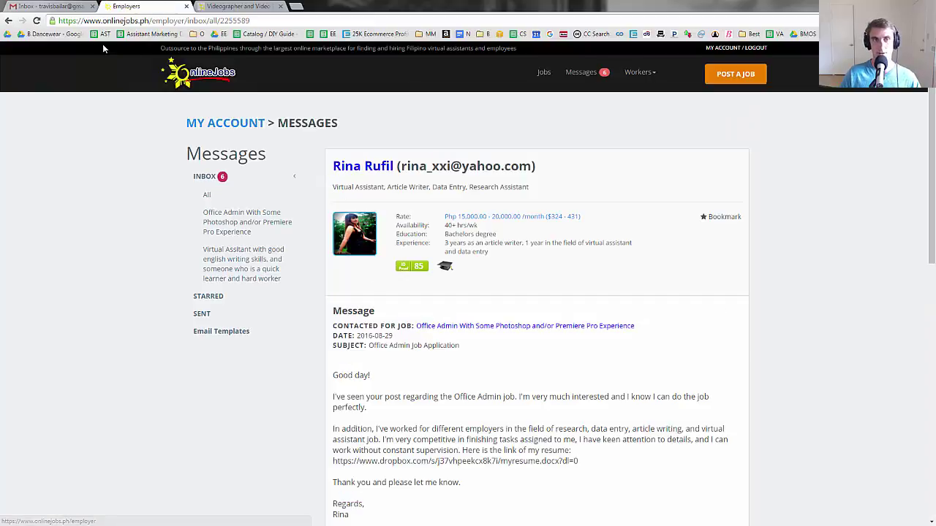
pyautogui.click(603, 77)
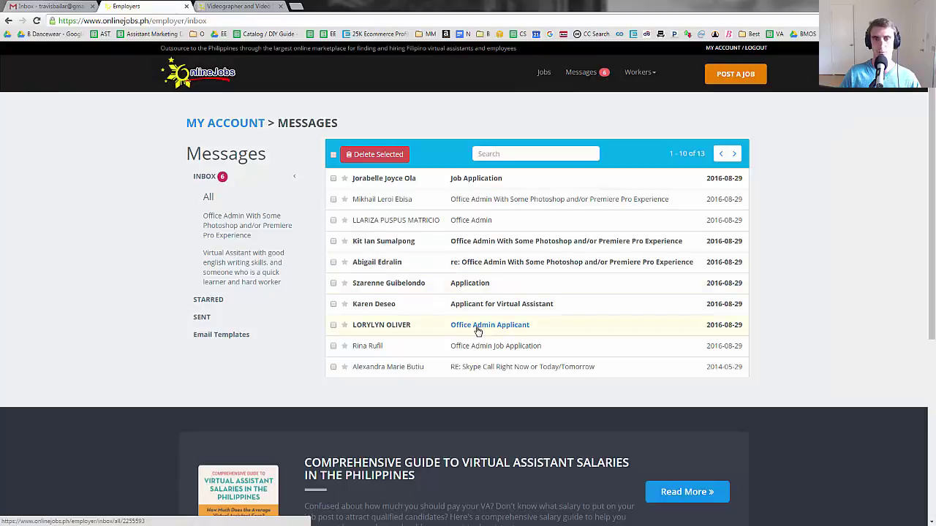
pyautogui.click(477, 331)
pyautogui.scroll(-2, 433, 328)
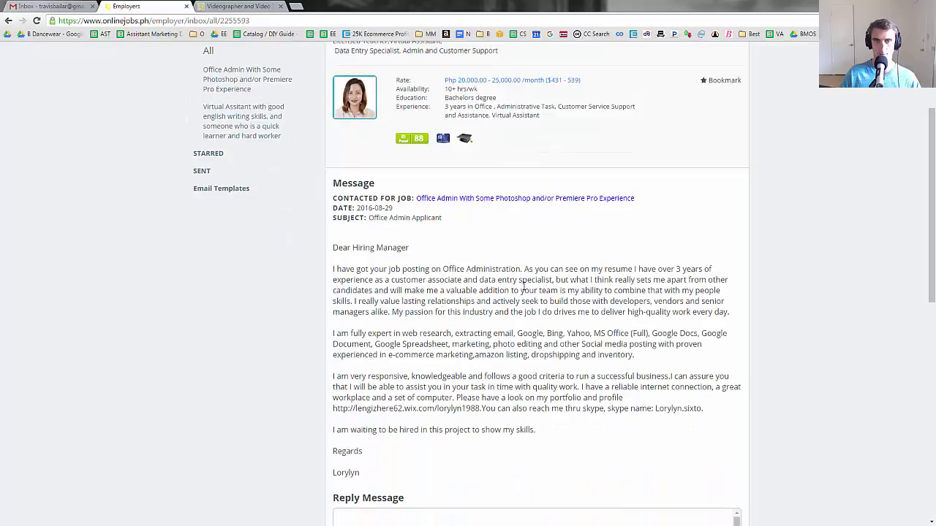
pyautogui.moveTo(496, 269); pyautogui.dragTo(567, 450)
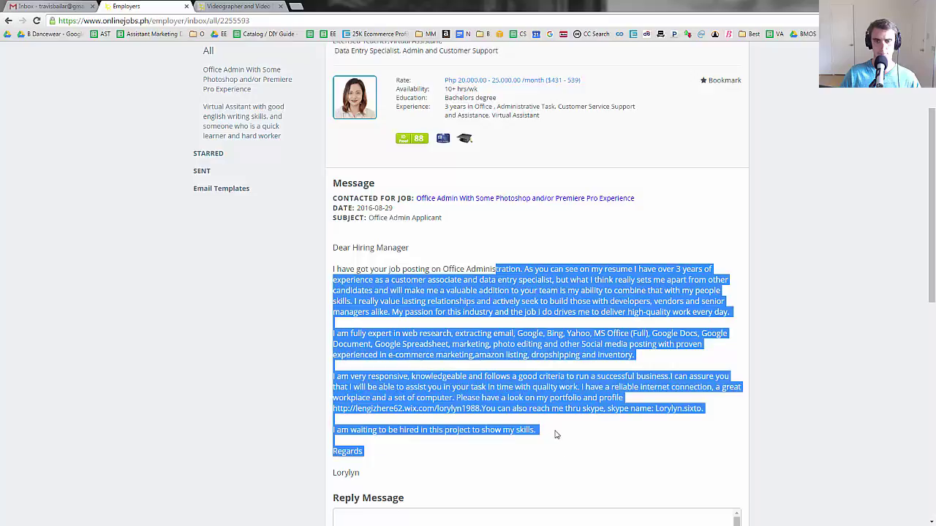
# - Paste the interview-invitation text into this applicant's reply and send it
pyautogui.click(524, 390)
pyautogui.scroll(-4, 494, 356)
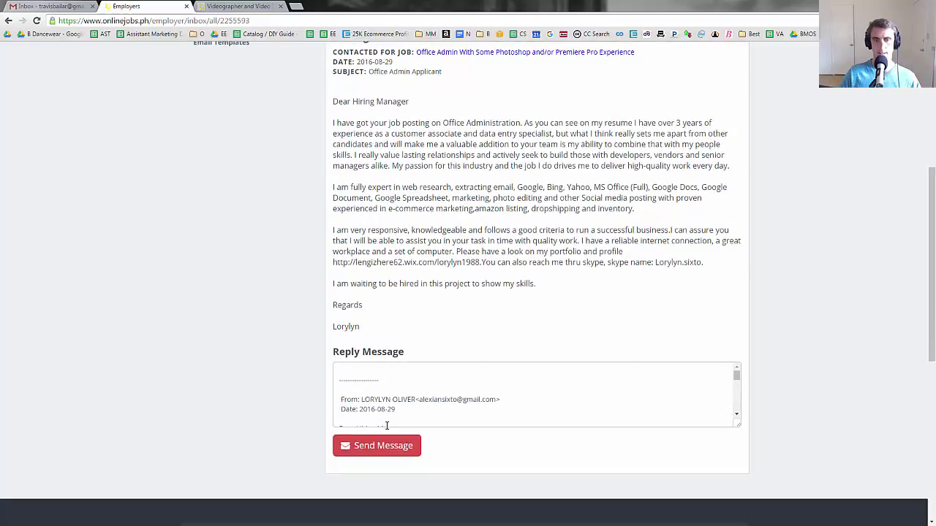
pyautogui.click(383, 373)
pyautogui.hotkey('ctrl', 'v')
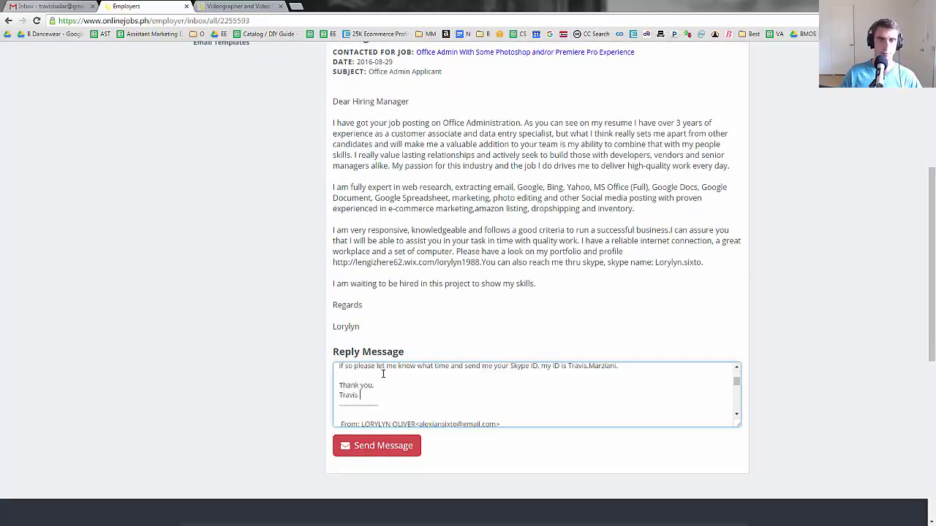
pyautogui.click(381, 449)
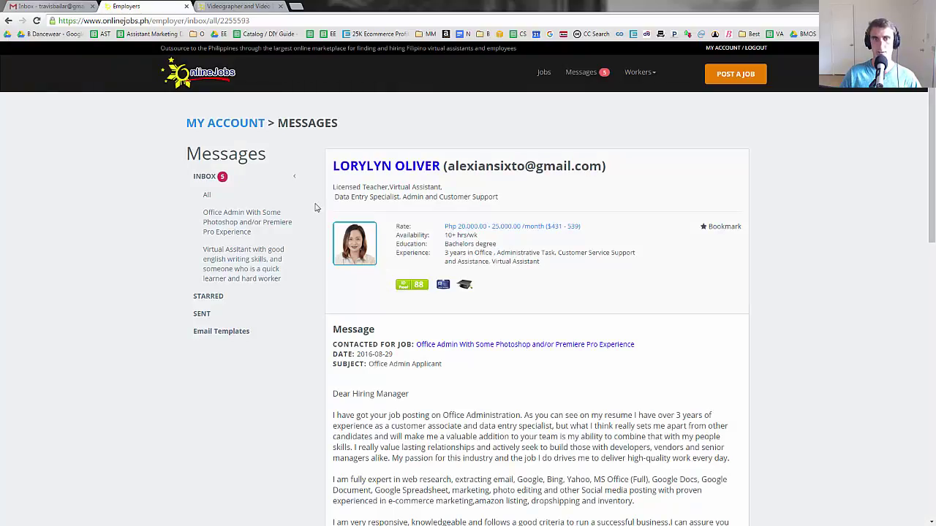
# - Open the 'Applicant for Virtual Assistant' message and send it the pasted Skype interview invitation
pyautogui.click(217, 179)
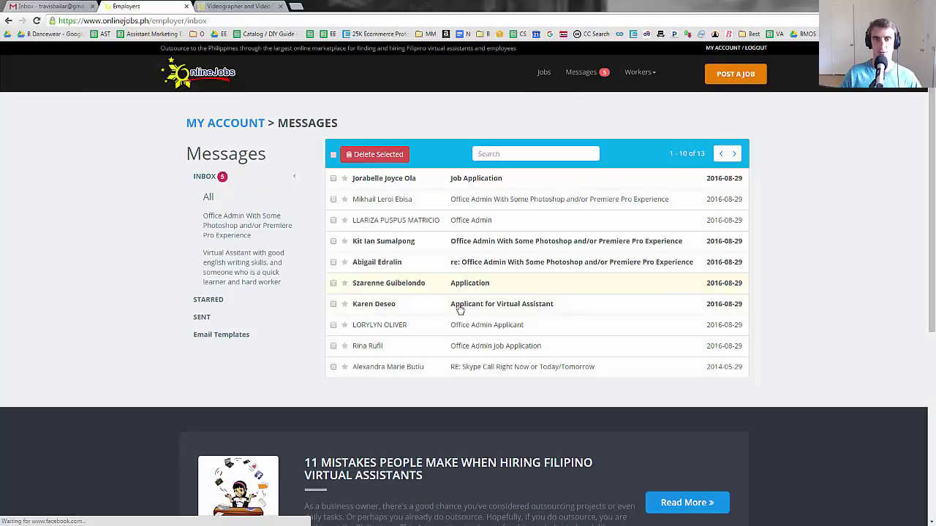
pyautogui.click(492, 310)
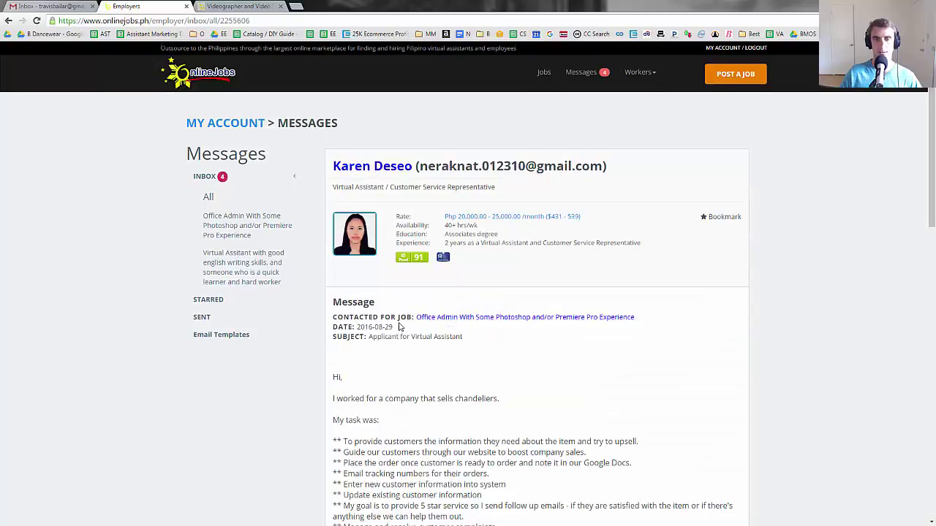
pyautogui.scroll(-5, 399, 326)
pyautogui.scroll(-2, 400, 326)
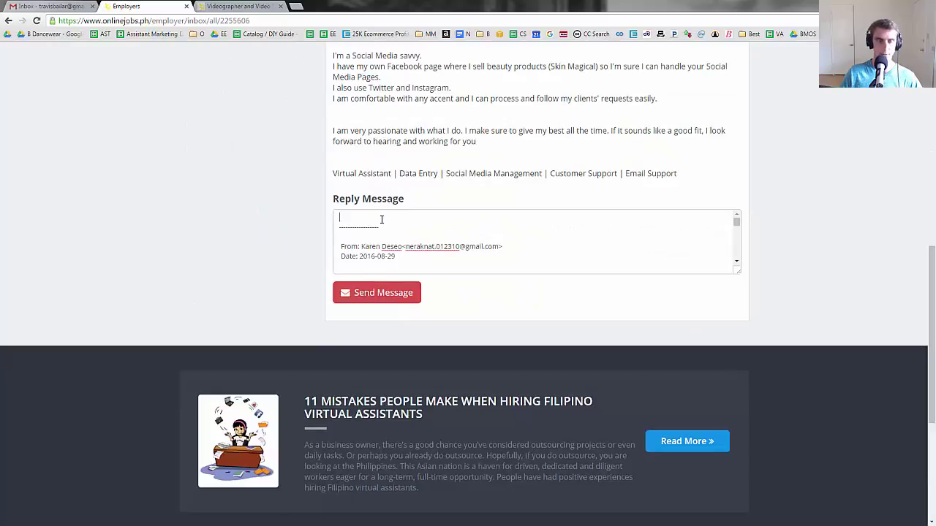
pyautogui.click(381, 220)
pyautogui.hotkey('ctrl', 'v')
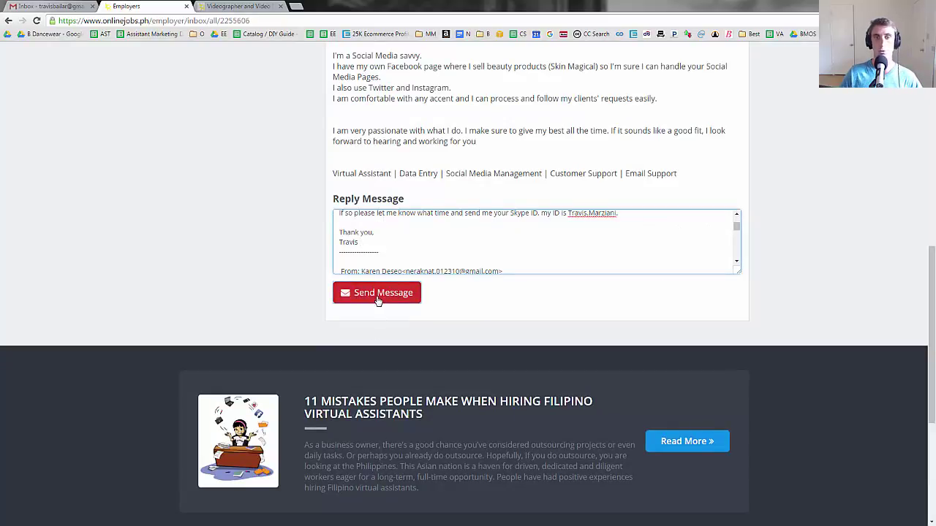
pyautogui.click(378, 296)
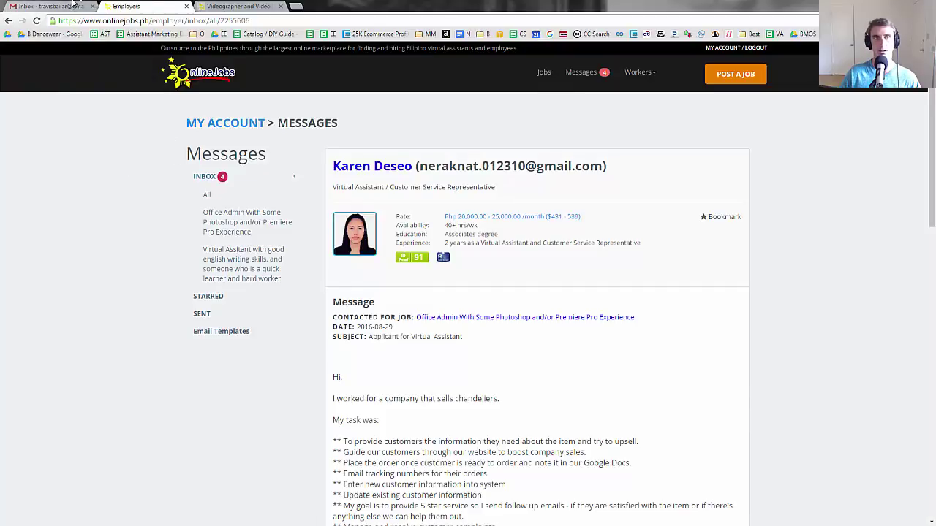
# - Open the 'Application' message and send it the pasted Skype interview invitation
pyautogui.click(210, 179)
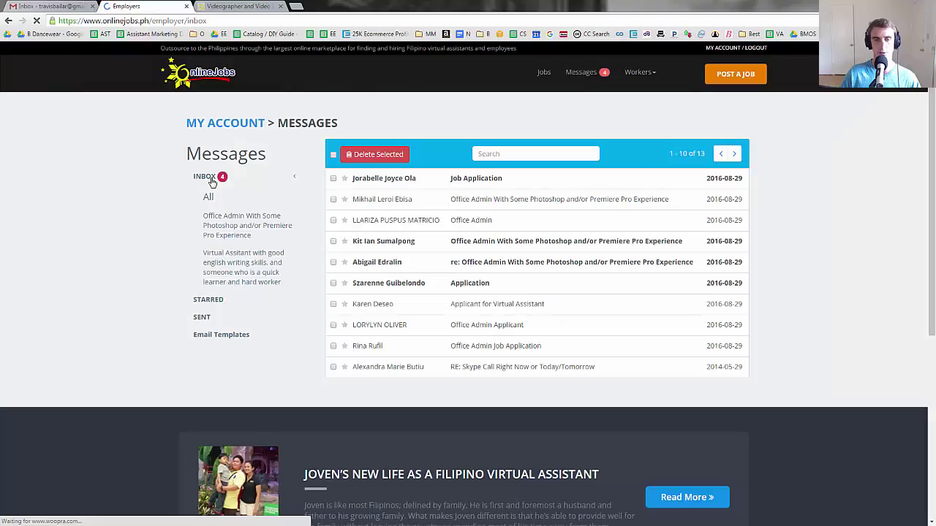
pyautogui.click(475, 290)
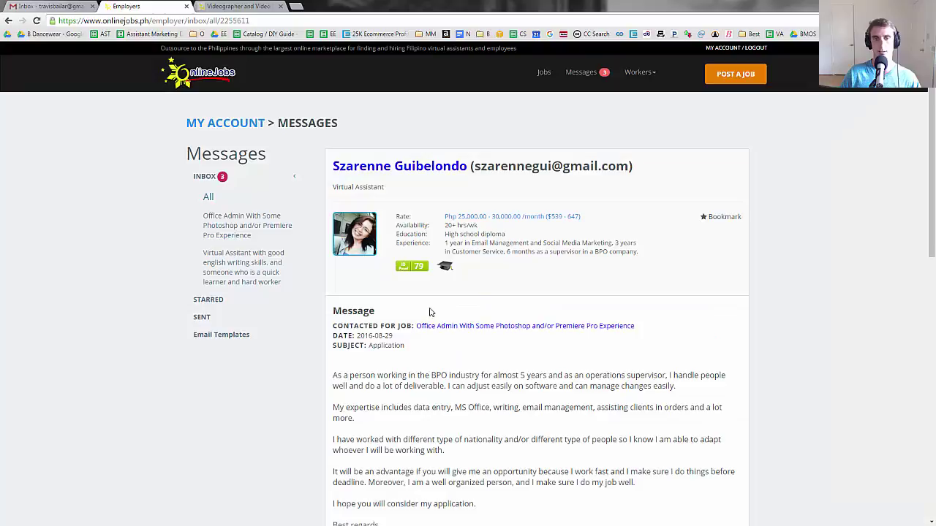
pyautogui.scroll(-10, 405, 308)
pyautogui.scroll(3, 405, 308)
pyautogui.scroll(2, 407, 313)
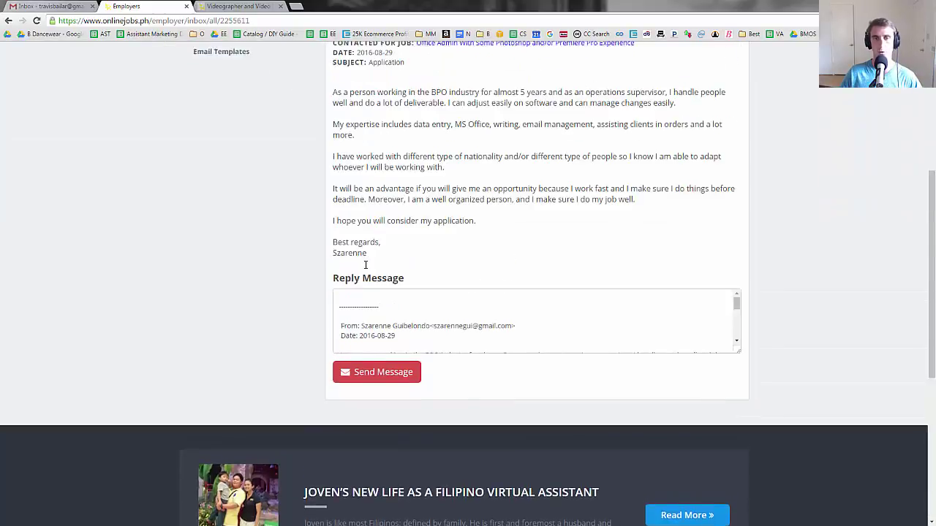
pyautogui.click(356, 310)
pyautogui.hotkey('ctrl', 'v')
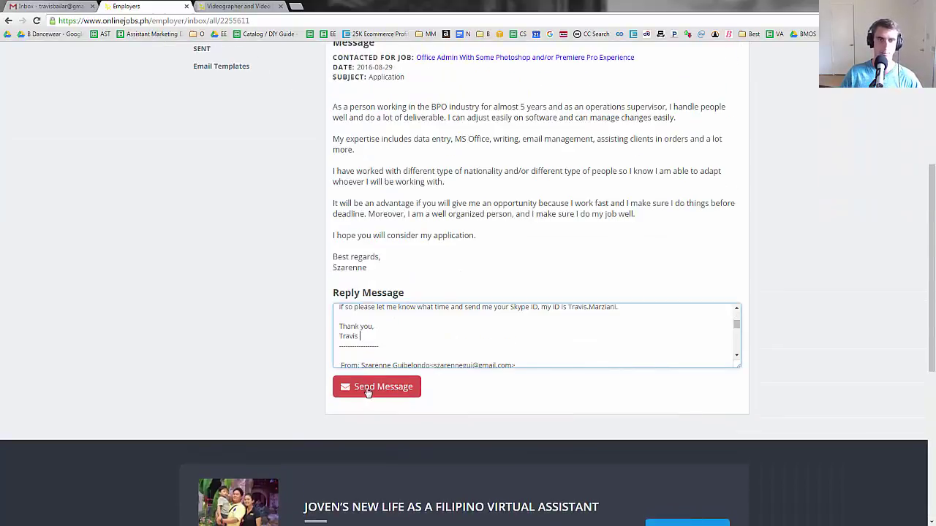
pyautogui.click(370, 394)
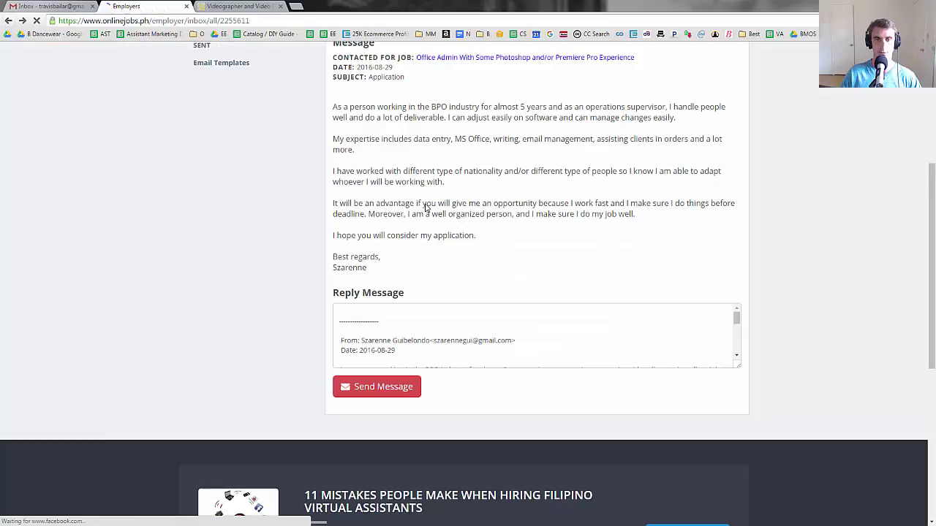
pyautogui.scroll(4, 395, 190)
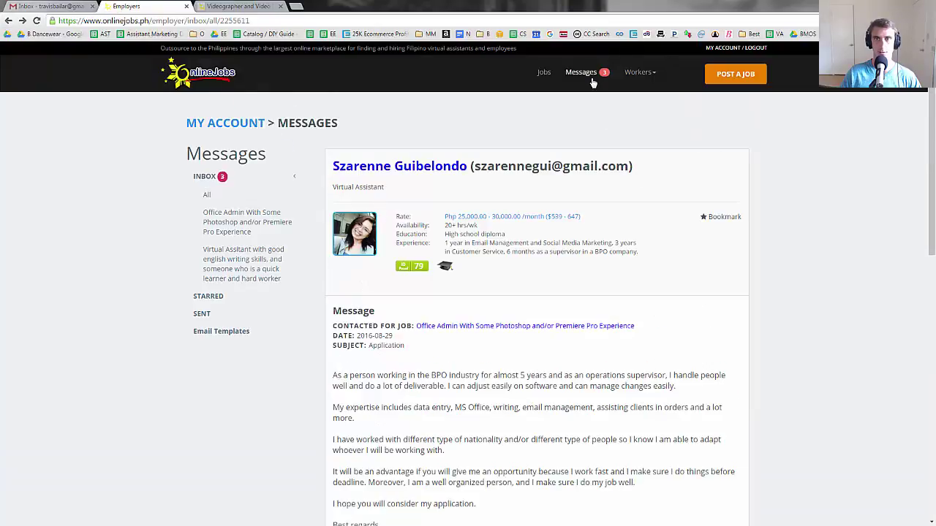
# - Open the 're: Office Admin With Some Photoshop…' message and send the interview-invitation reply
pyautogui.click(588, 73)
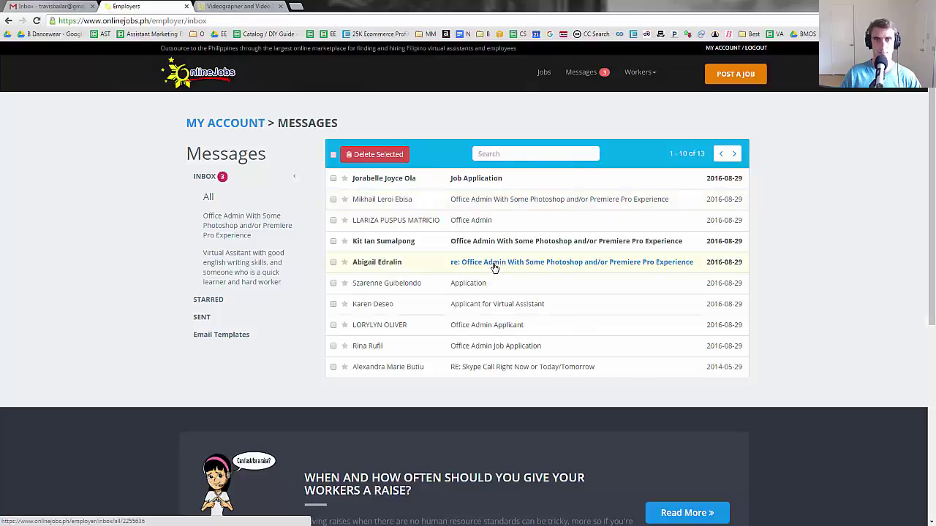
pyautogui.click(494, 268)
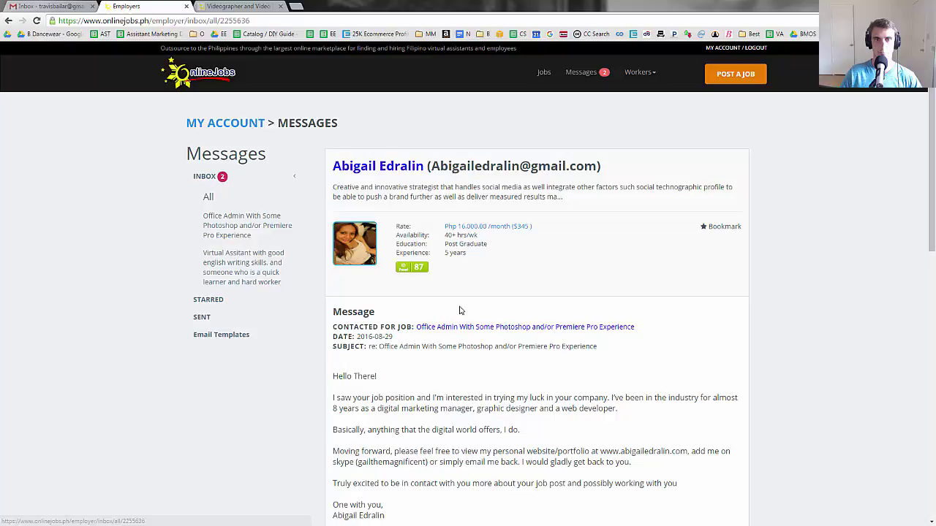
pyautogui.scroll(-10, 439, 292)
pyautogui.scroll(1, 383, 192)
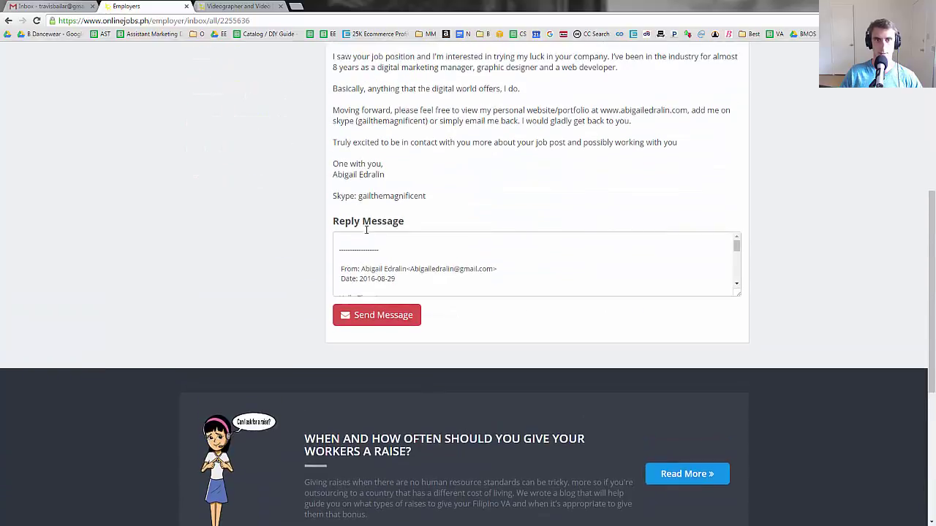
pyautogui.scroll(5, 434, 206)
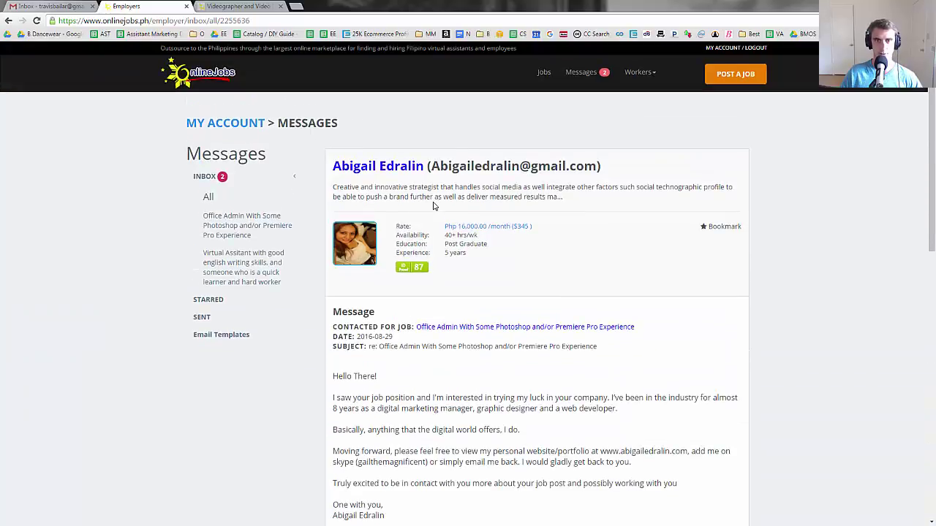
pyautogui.scroll(-4, 467, 235)
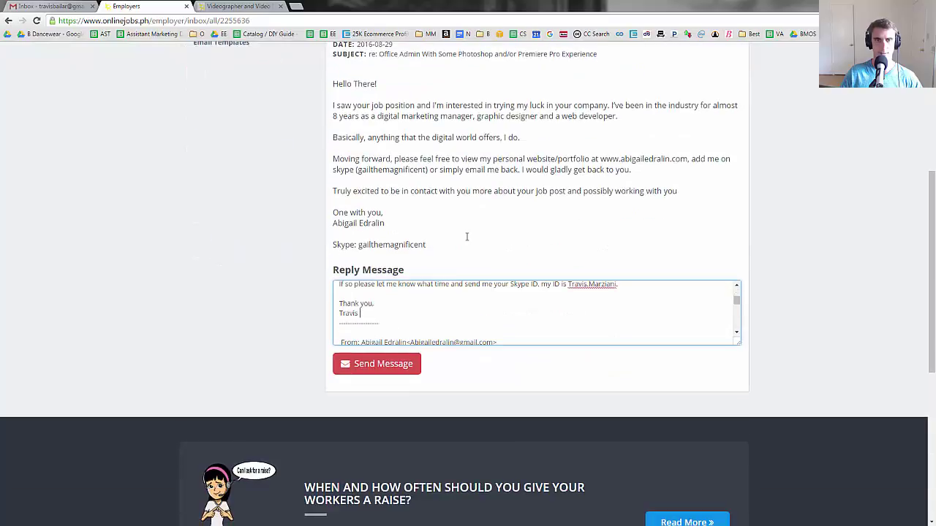
pyautogui.click(377, 364)
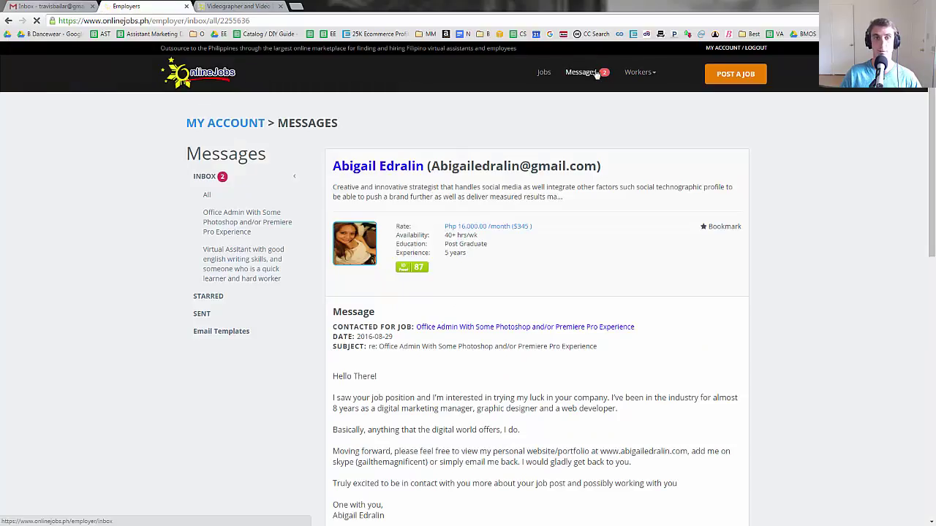
# - Review the graphics artist's application and the Office Admin application message
pyautogui.click(585, 72)
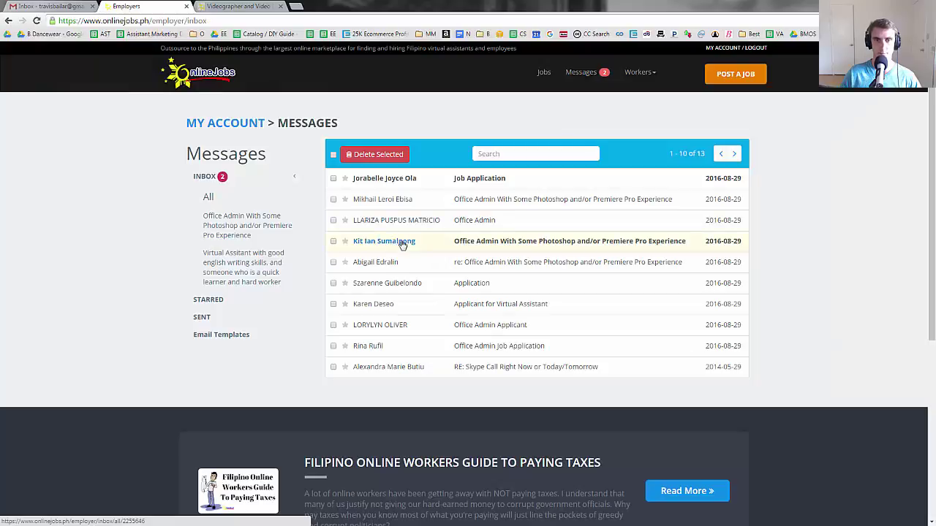
pyautogui.click(483, 242)
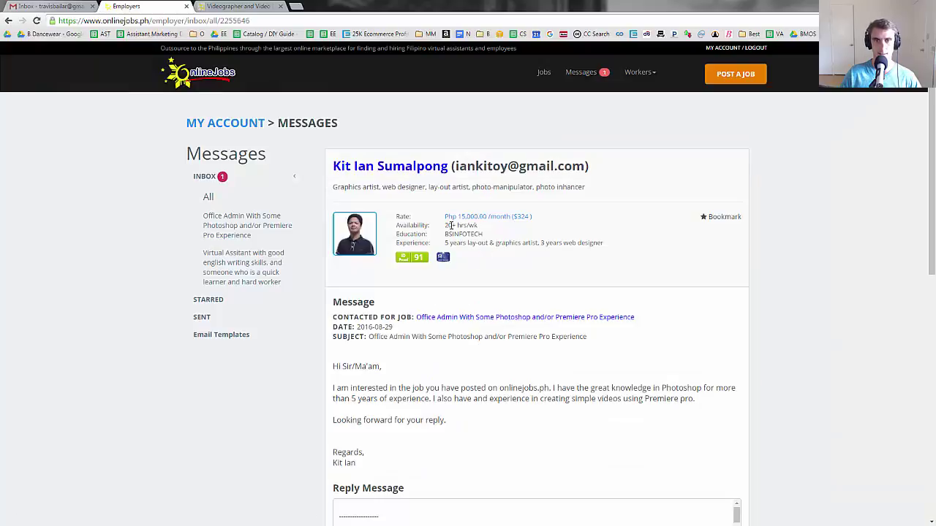
pyautogui.click(8, 22)
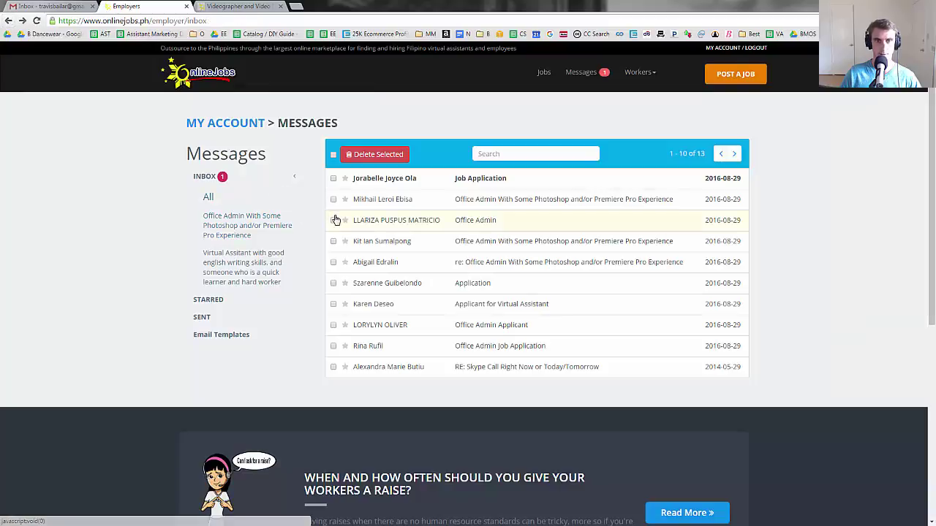
pyautogui.click(481, 222)
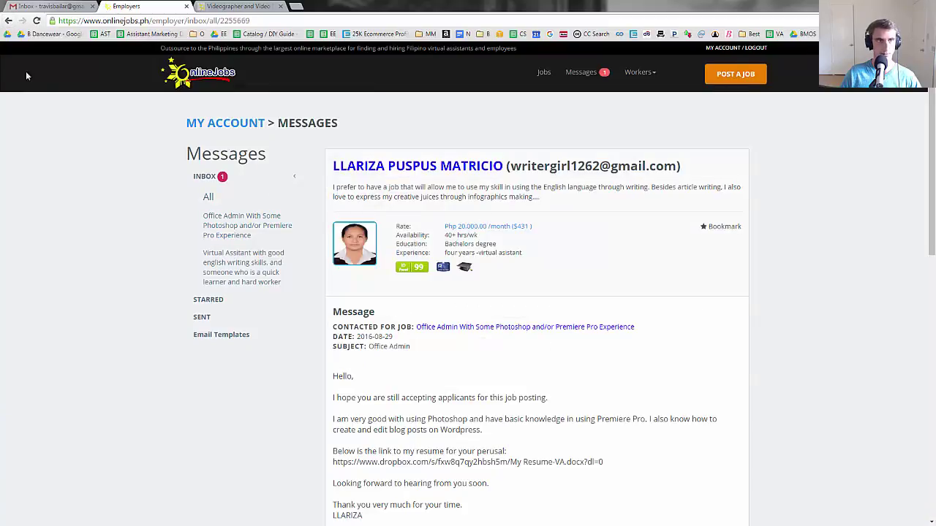
pyautogui.click(8, 21)
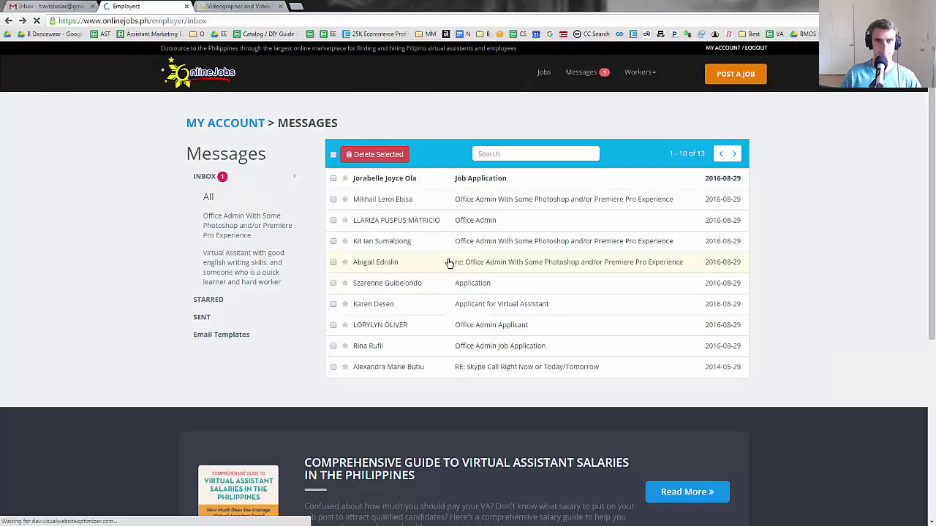
pyautogui.click(476, 249)
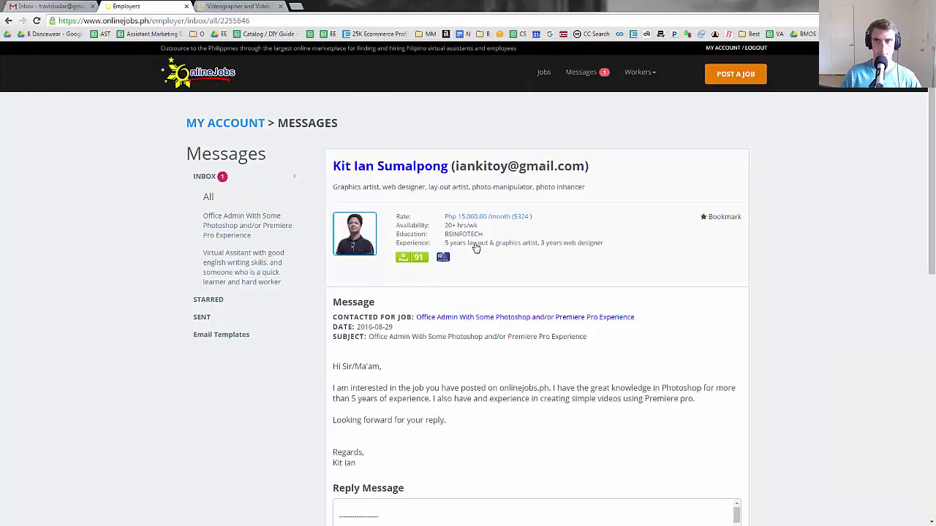
pyautogui.scroll(-3, 412, 264)
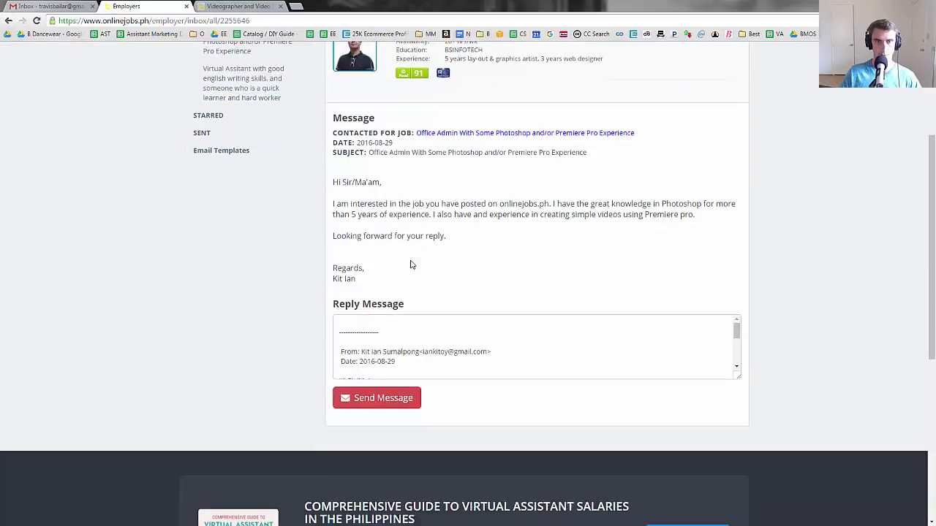
pyautogui.scroll(1, 211, 175)
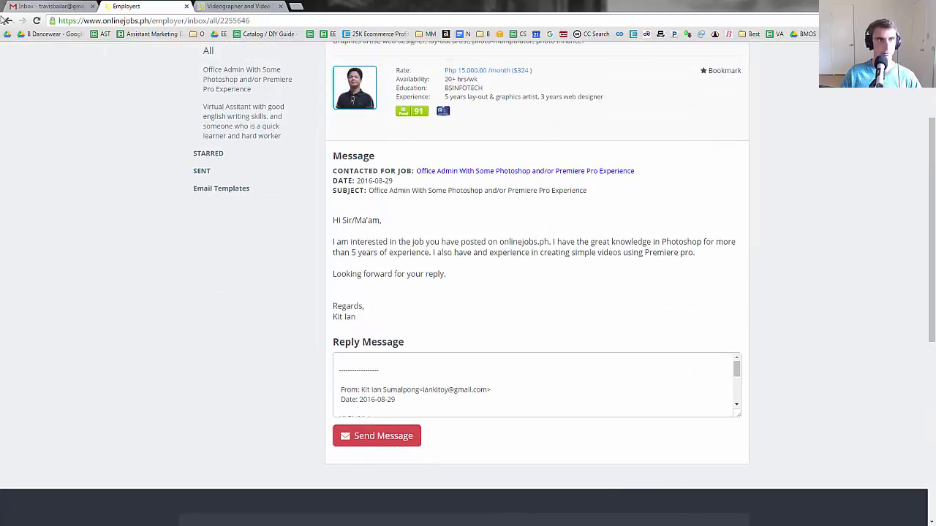
# - Delete the graphics artist's ticked application from the inbox, confirming with OK
pyautogui.click(8, 21)
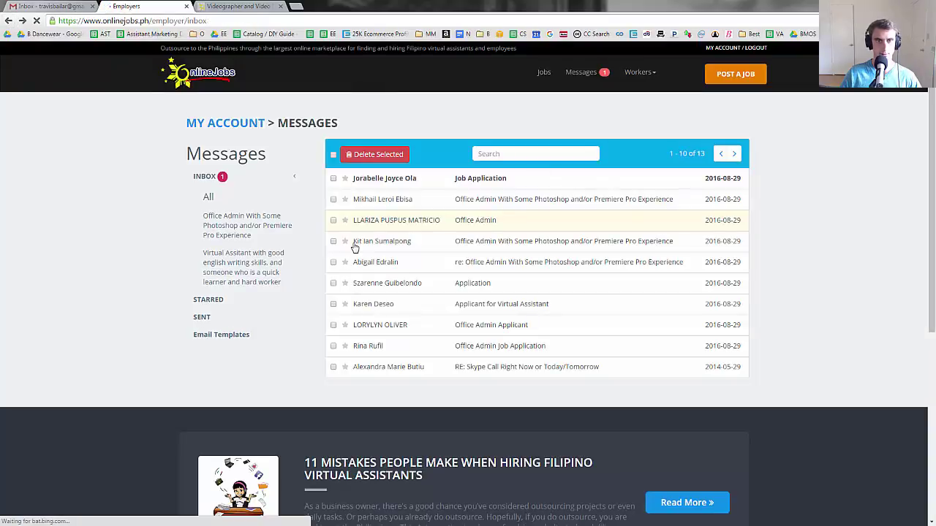
pyautogui.click(366, 155)
pyautogui.click(501, 79)
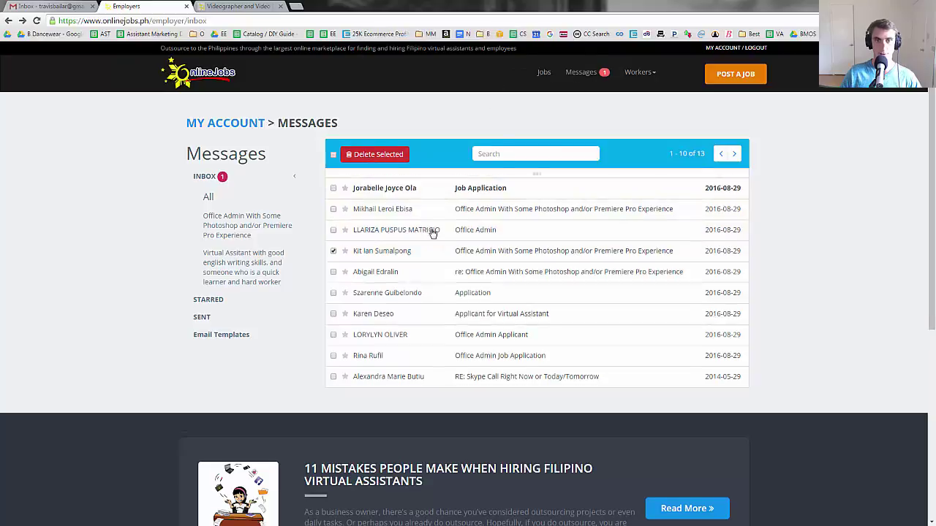
# - Open the Office Admin application and send it the pasted Skype interview invitation
pyautogui.click(479, 220)
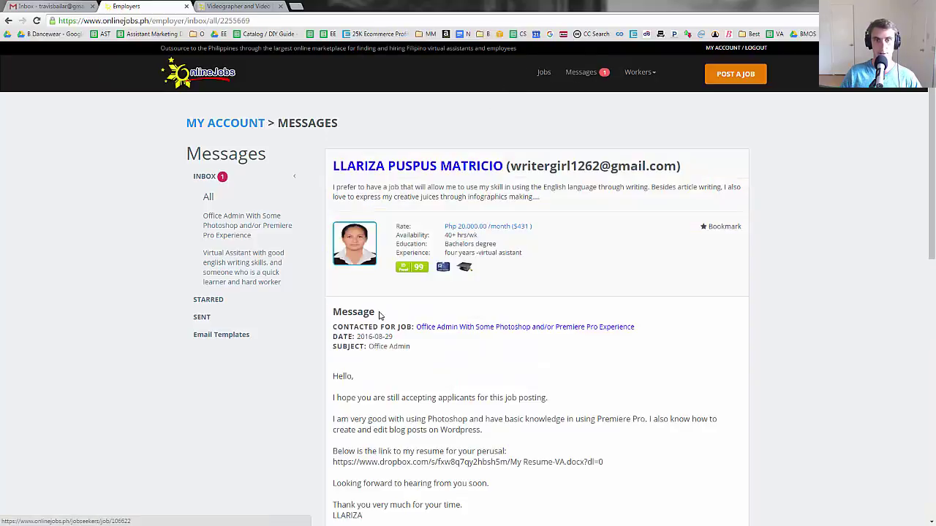
pyautogui.scroll(-5, 387, 271)
pyautogui.scroll(5, 375, 278)
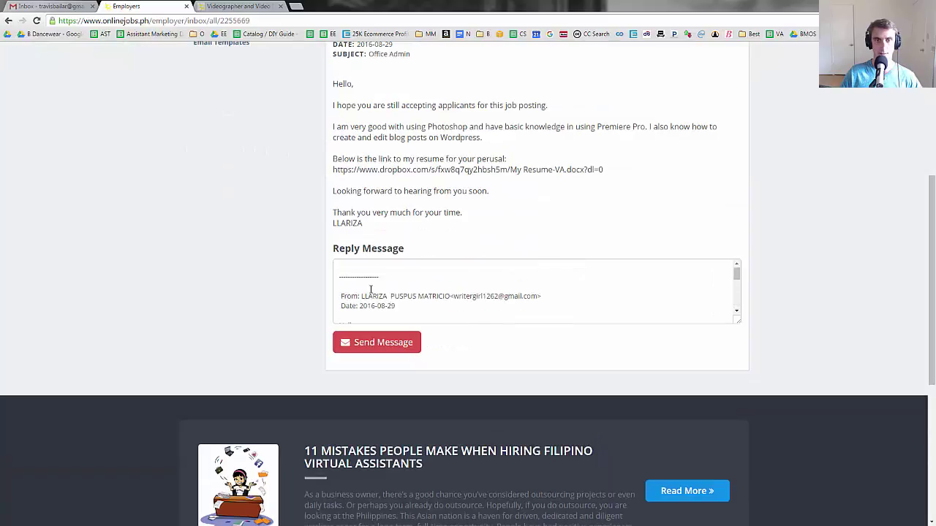
pyautogui.click(357, 269)
pyautogui.hotkey('ctrl', 'v')
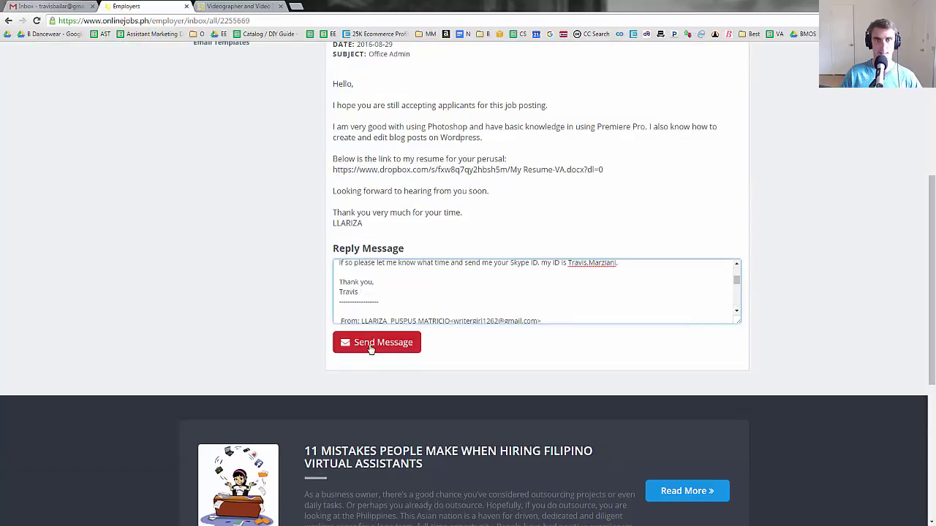
pyautogui.click(371, 349)
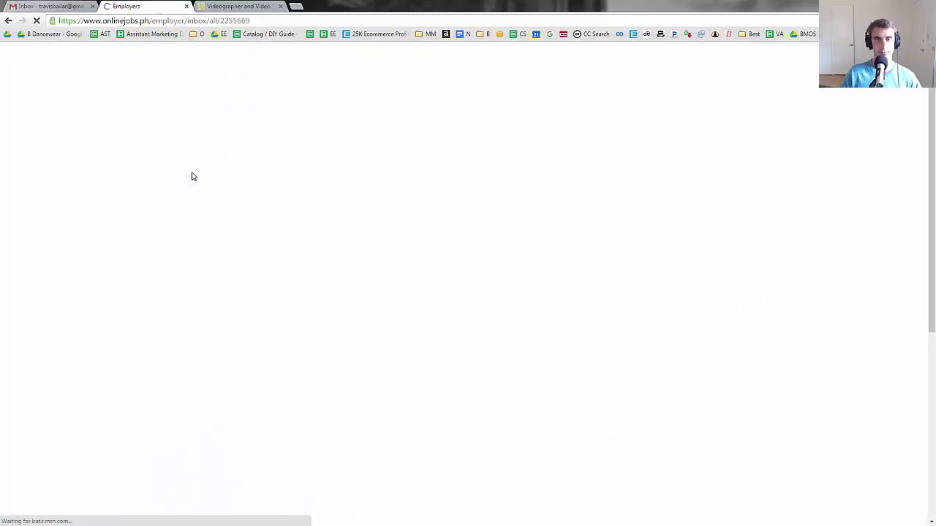
# - Review the videographer applicant's message from the OnlineJobs.ph inbox
pyautogui.click(213, 177)
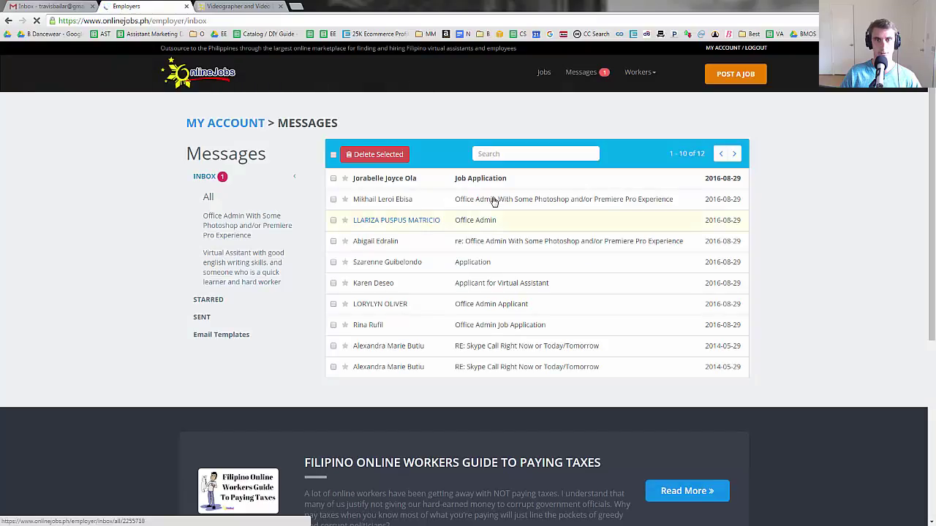
pyautogui.click(495, 199)
pyautogui.scroll(-3, 440, 251)
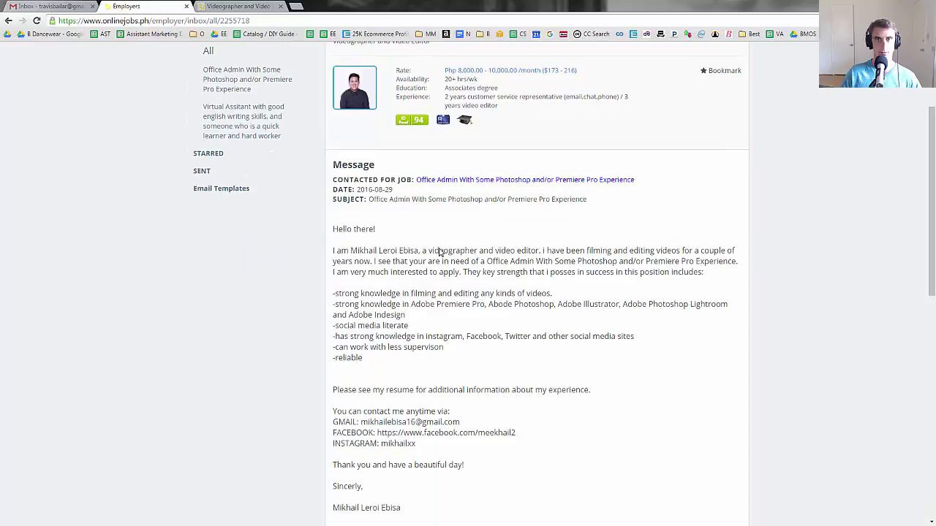
pyautogui.click(8, 20)
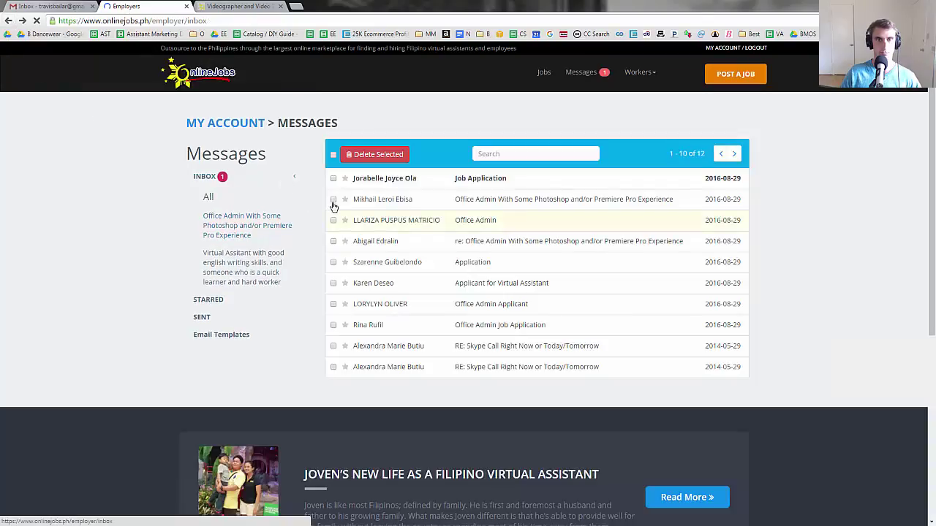
# - Delete the videographer's Office Admin With Some Photoshop message, leaving 11 inbox messages
pyautogui.click(337, 199)
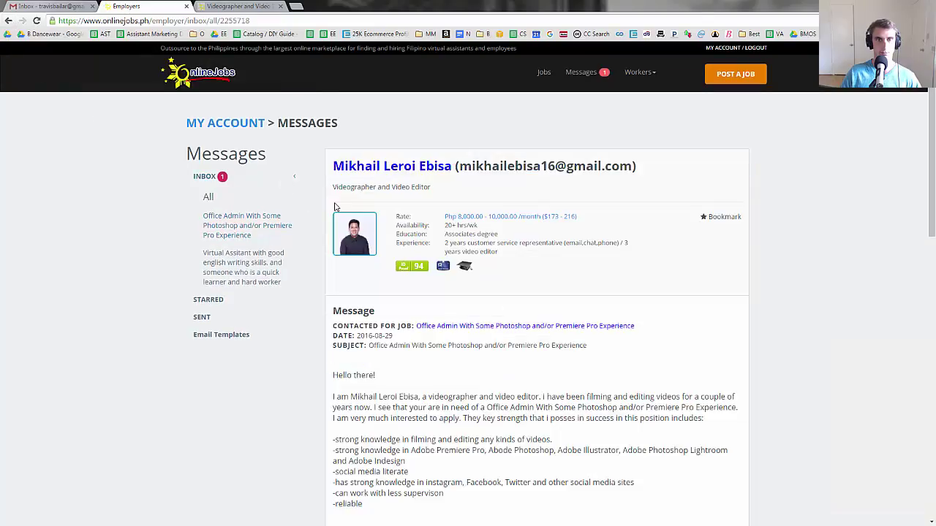
pyautogui.click(9, 21)
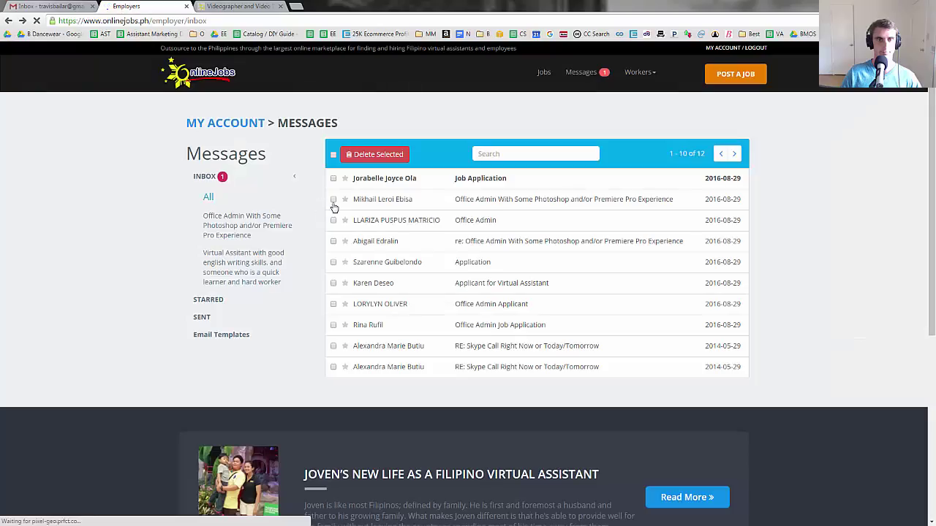
pyautogui.click(334, 199)
pyautogui.click(371, 155)
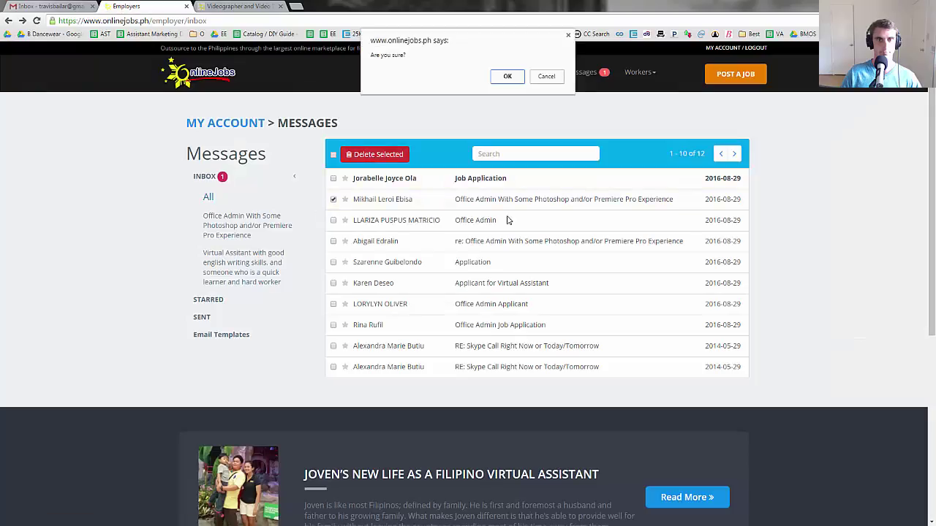
pyautogui.click(518, 76)
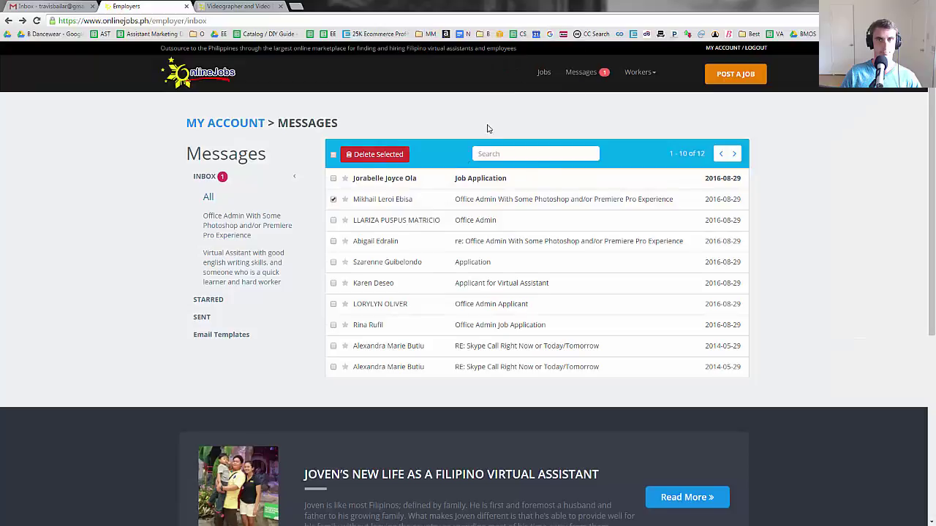
# - Paste the Skype interview invitation into the Job Application reply and send it
pyautogui.click(478, 180)
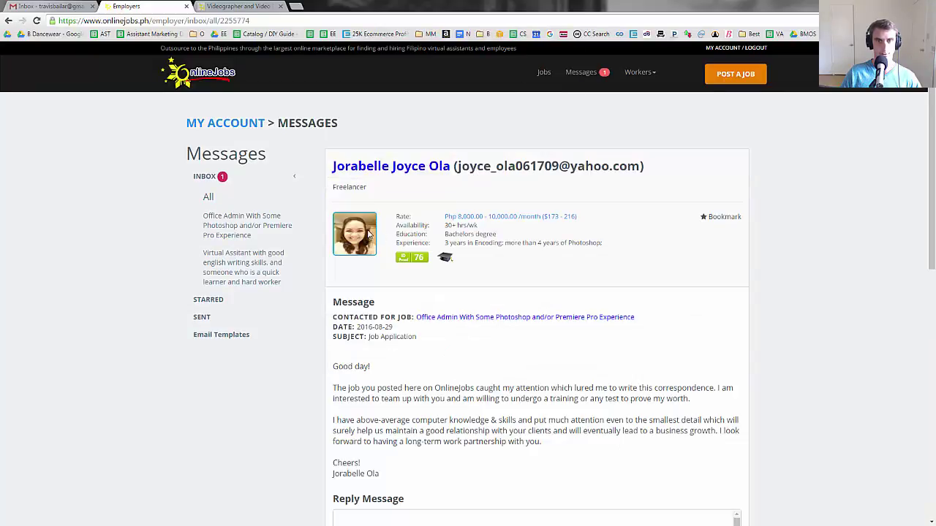
pyautogui.scroll(-3, 432, 302)
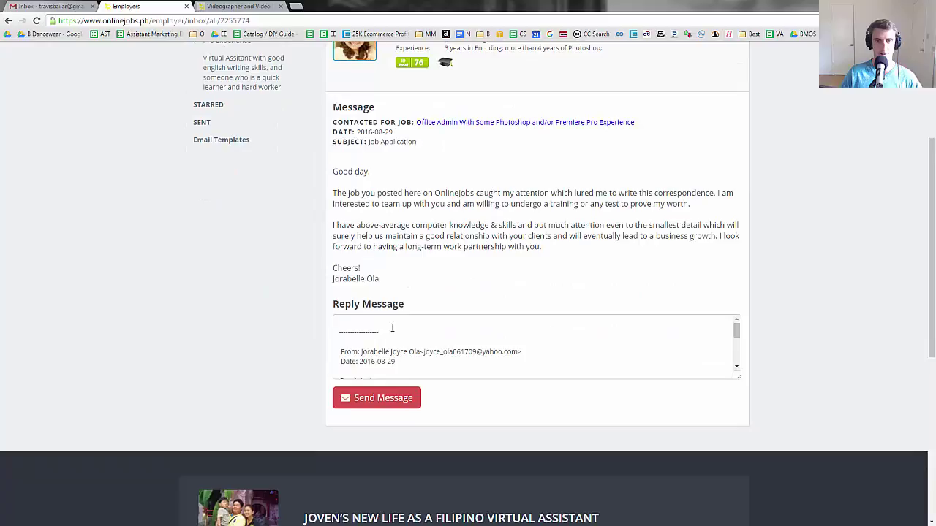
pyautogui.hotkey('ctrl', 'v')
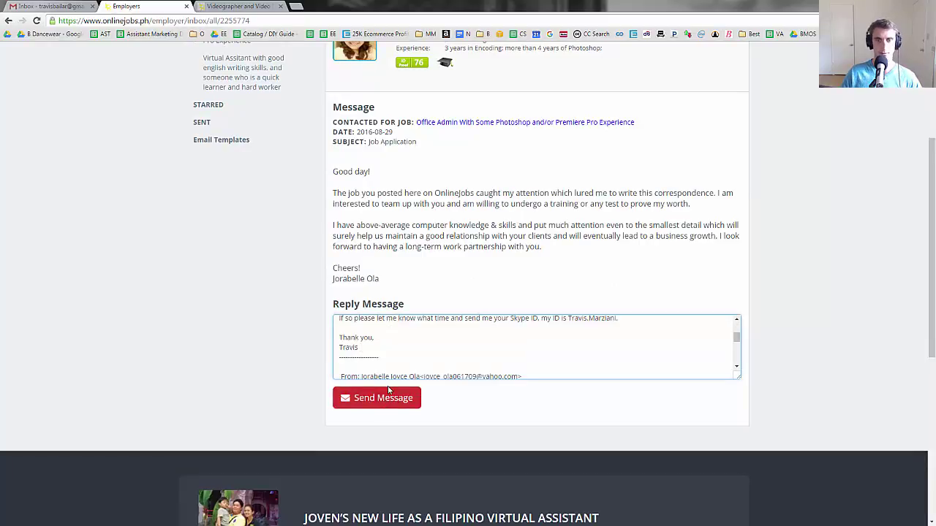
pyautogui.click(391, 395)
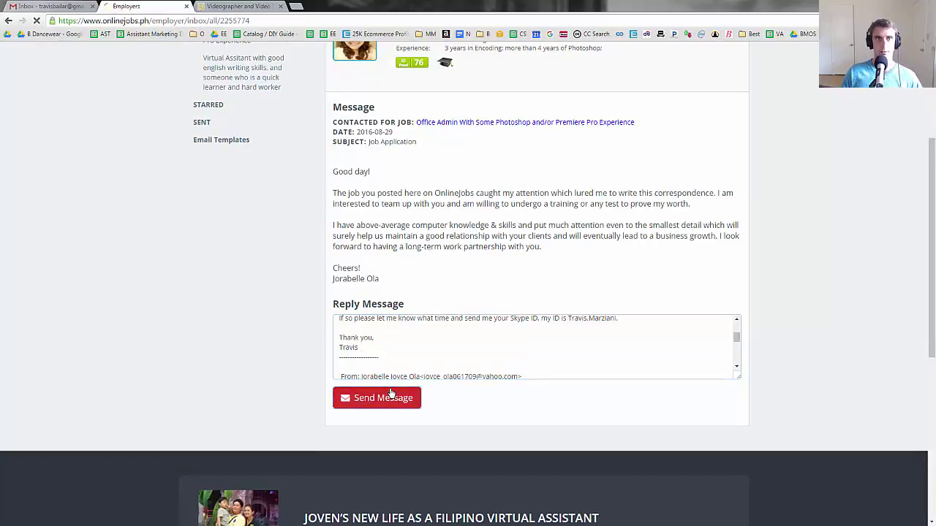
# - In Gmail, read the full latest message of the Re: I Would Like to Hire You thread
pyautogui.click(47, 5)
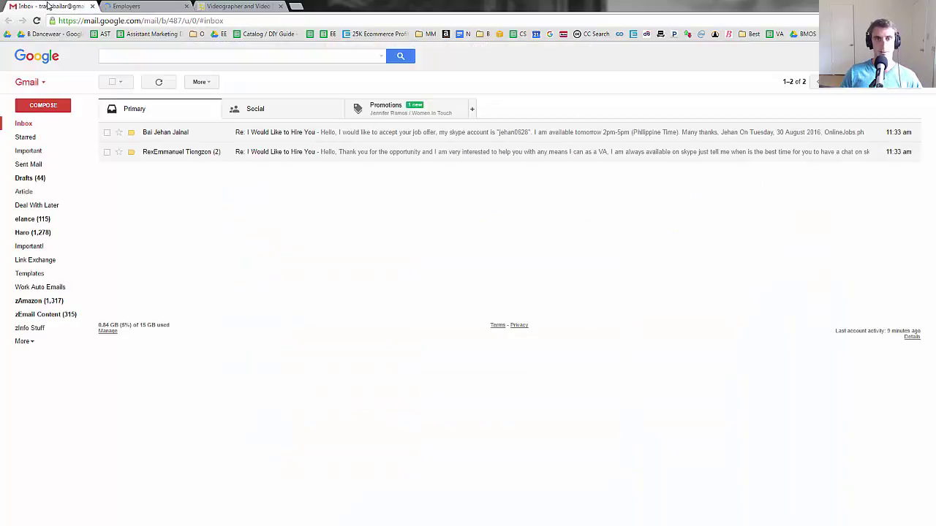
pyautogui.click(206, 153)
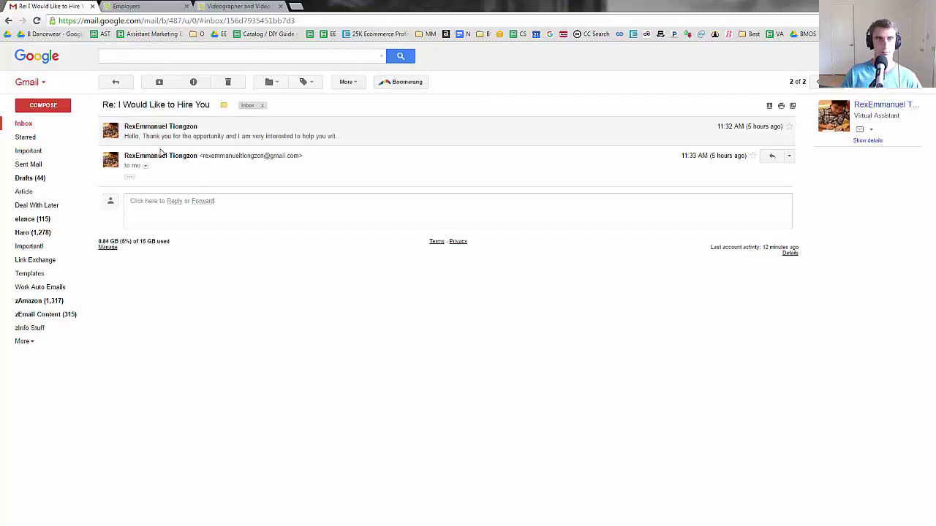
pyautogui.click(130, 179)
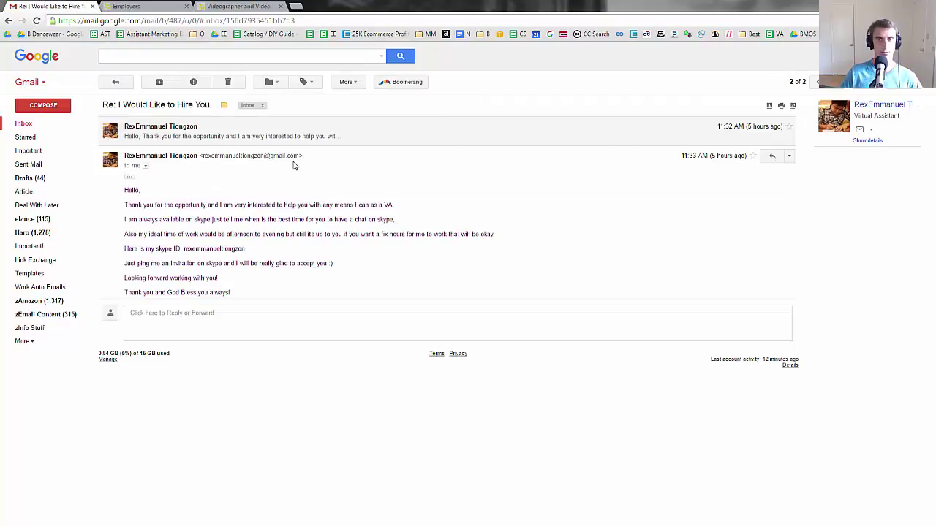
pyautogui.tripleClick(239, 157)
pyautogui.click(348, 202)
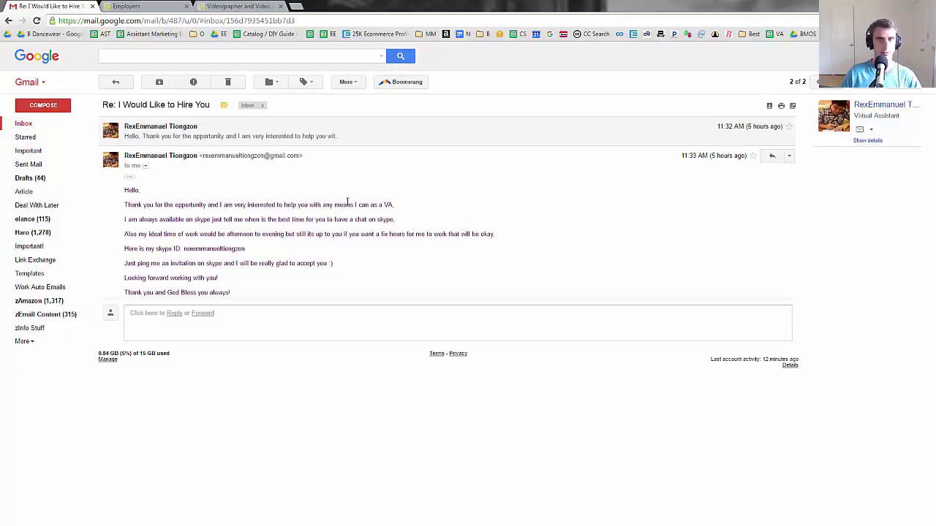
# - Send the pasted interview invitation as a reply, then go back to the inbox
pyautogui.click(417, 334)
pyautogui.write('Hi,  I want to interview you tomorrow  Could you do a interview tomorrow sometime between 9 am - 9 PM  Pacific time (PST) via Skype?  If so please let me know what time and send me your Skype ID, my ID is Travis.Marziani  Thank you, Travis')
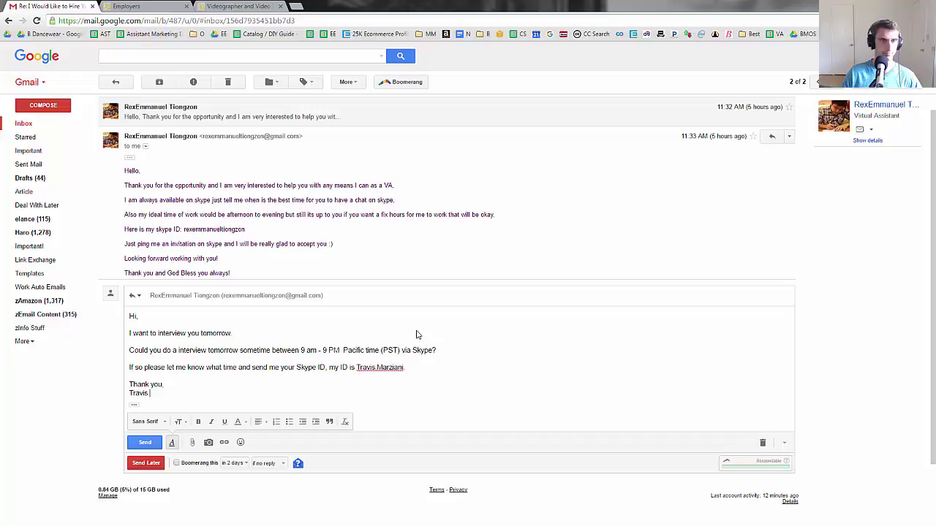
pyautogui.click(144, 443)
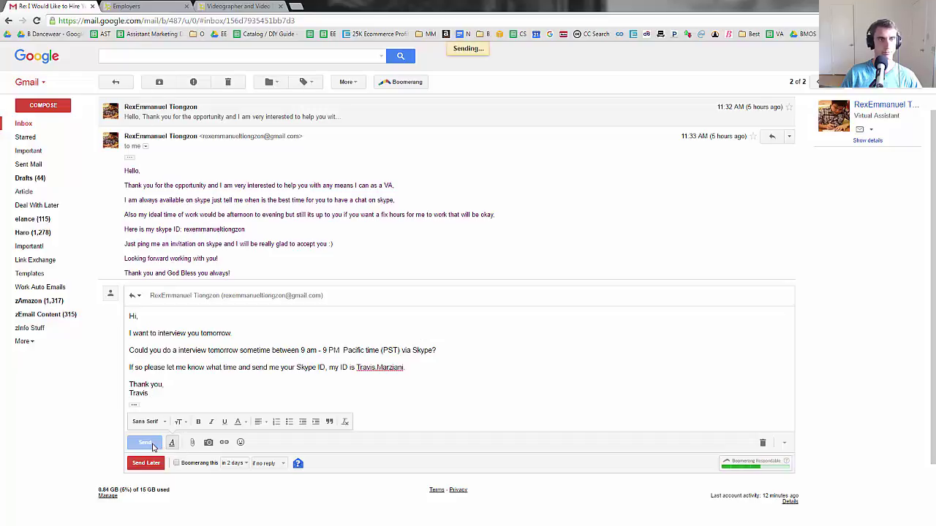
pyautogui.click(41, 123)
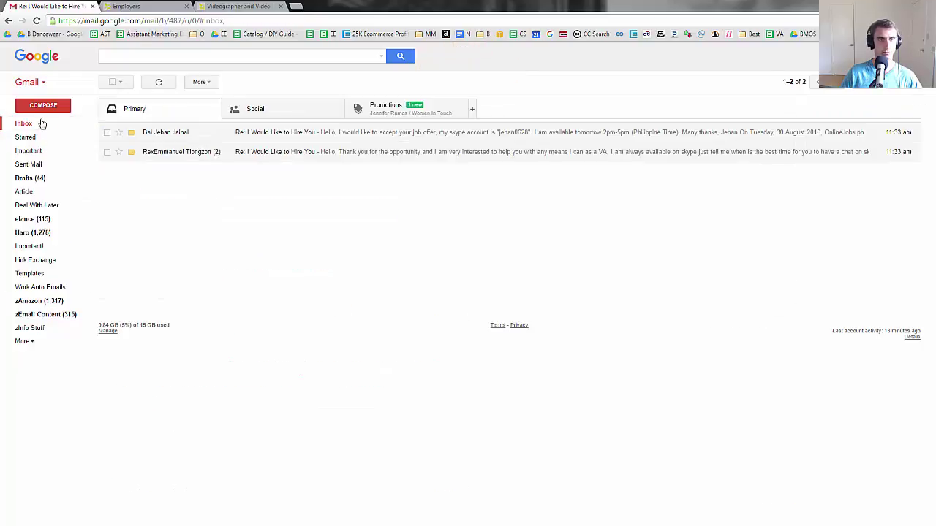
# - Reply with the interview invitation to the applicant available tomorrow 2pm-5pm Philippine Time
pyautogui.click(205, 130)
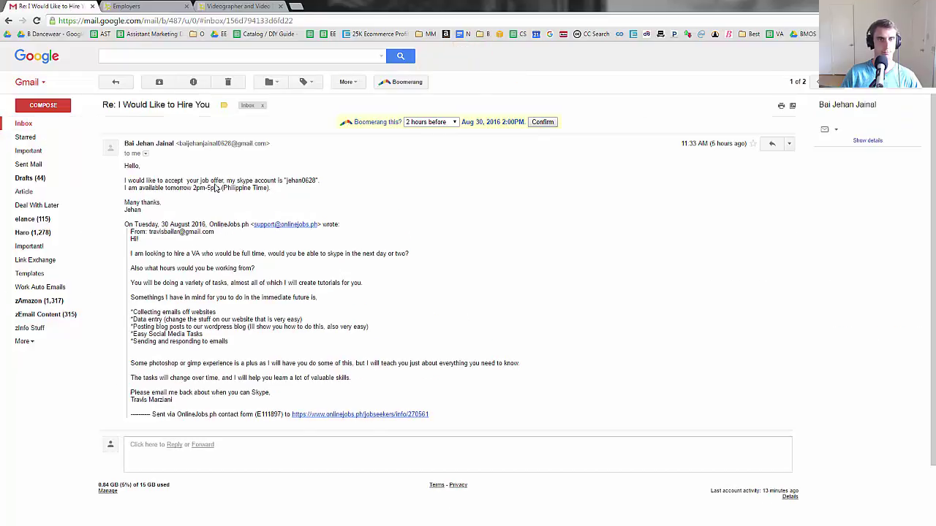
pyautogui.click(272, 450)
pyautogui.write('Hi,  I want to interview you tomorrow.  Could you do a interview tomorrow sometime between 9 am - 9 PM  Pacific time (PST) via Skype?  If so please let me know what time and send me your Skype ID, my ID is Travis.Marziani  Thank you, Travis')
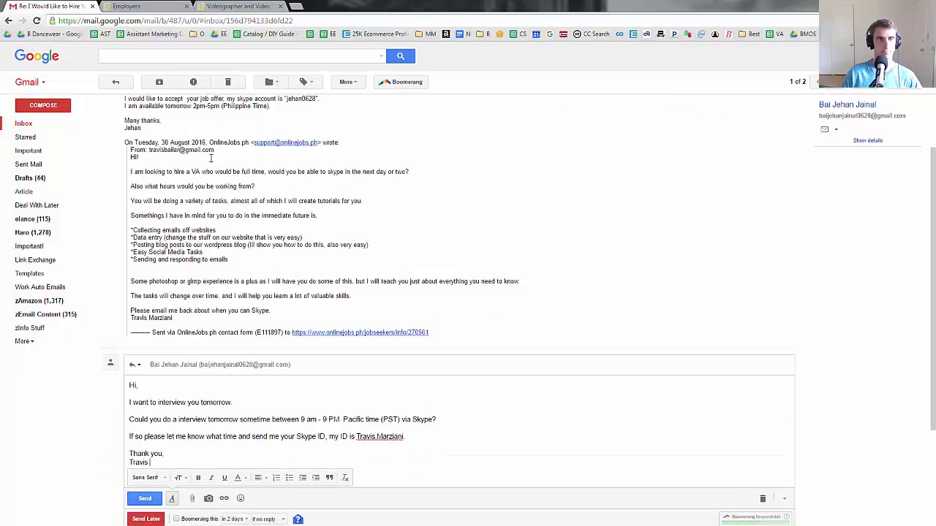
pyautogui.moveTo(125, 106); pyautogui.dragTo(272, 108)
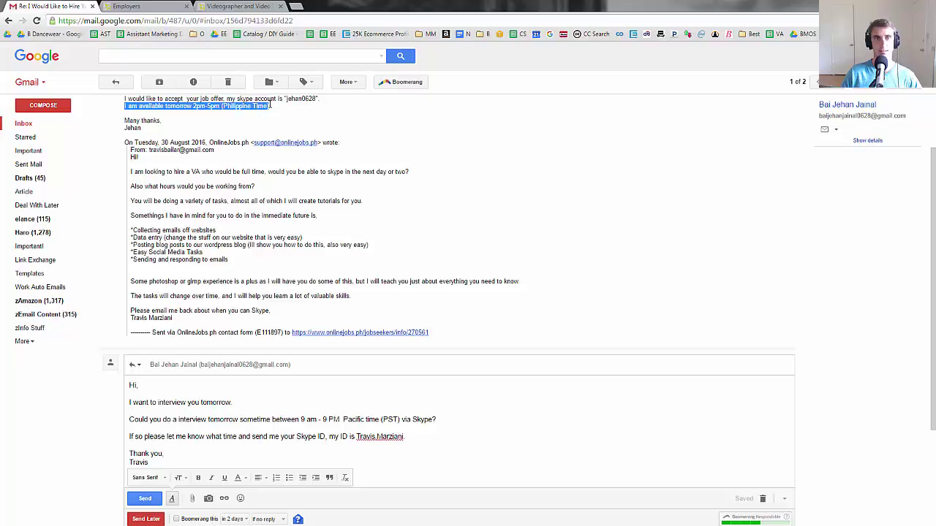
pyautogui.click(327, 137)
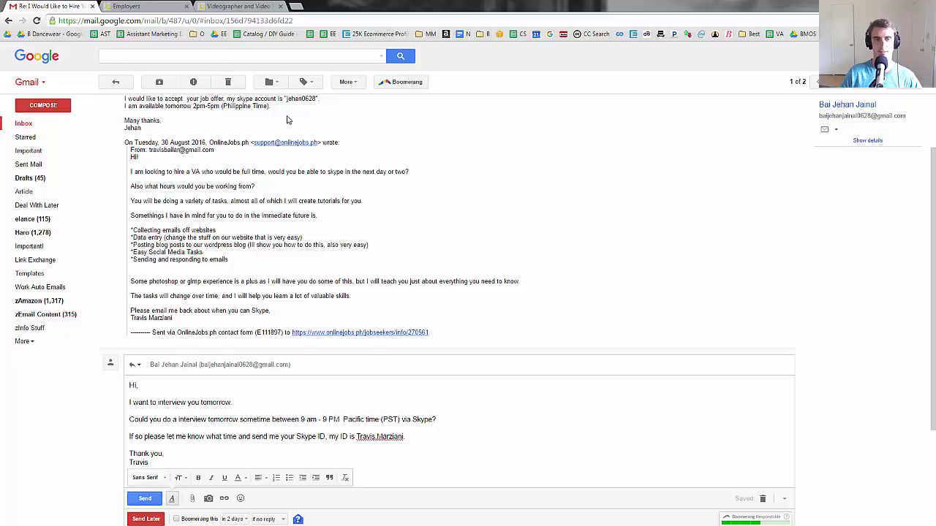
pyautogui.scroll(-3, 121, 413)
pyautogui.click(150, 414)
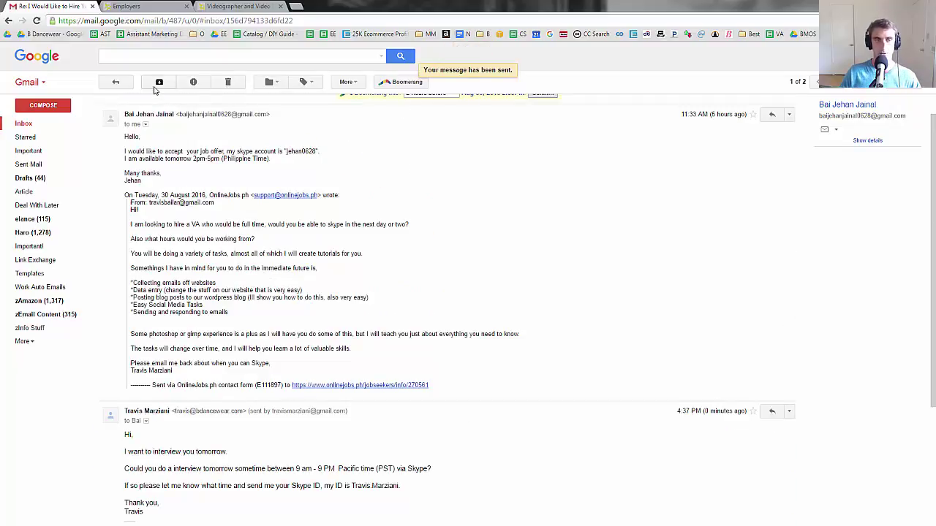
# - Archive the open conversation and the one remaining inbox row
pyautogui.click(159, 82)
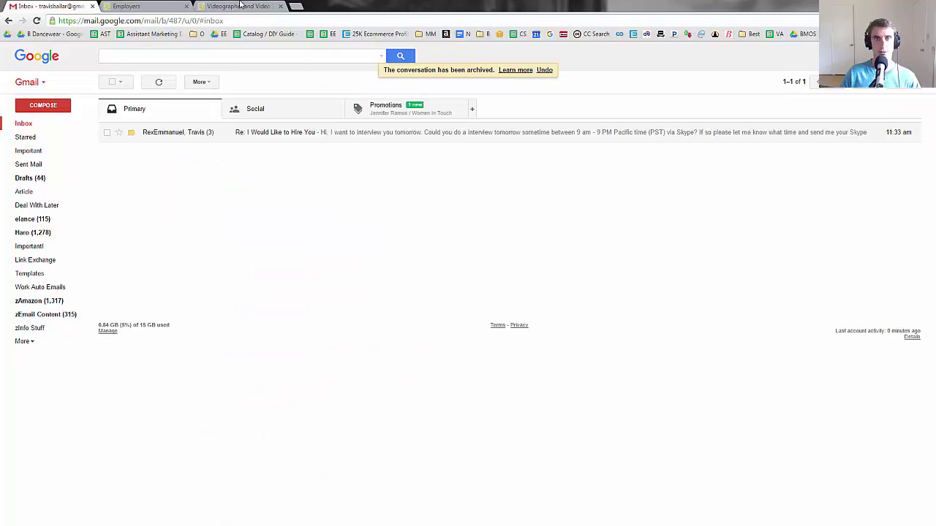
pyautogui.click(106, 132)
pyautogui.click(158, 85)
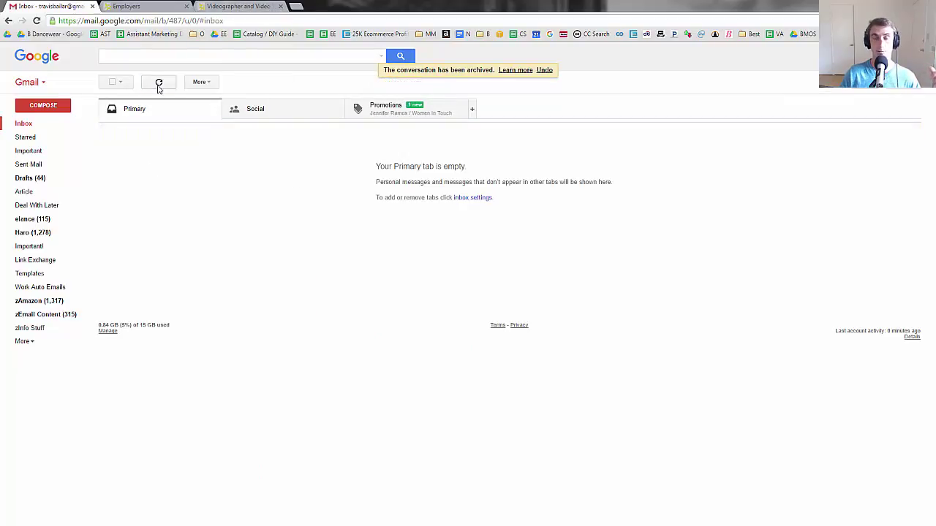